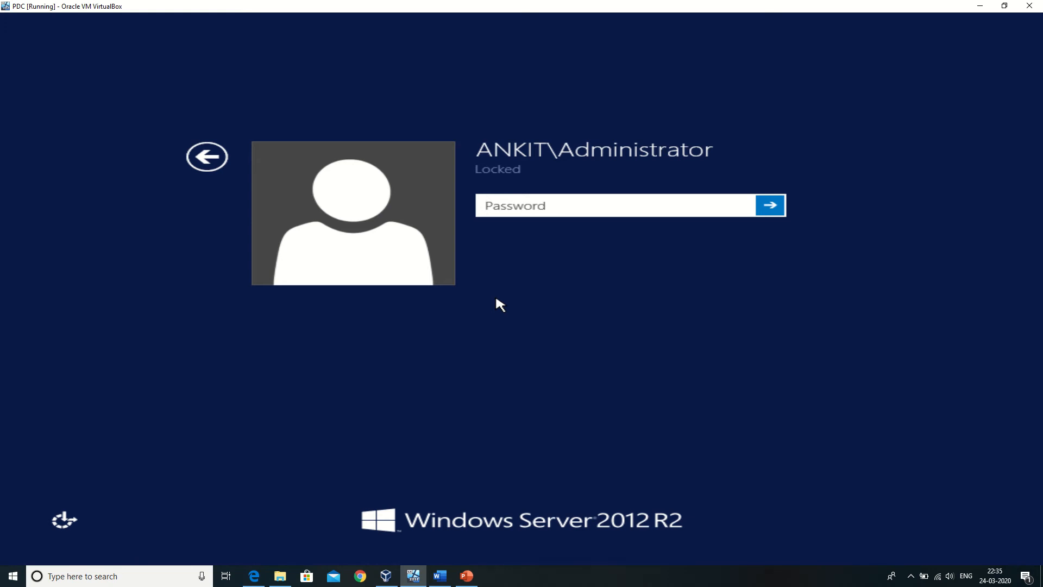
Unlock the server by entering the administrator account password, and close the open DNS Manager window.
text(••••••••)
key(Return)
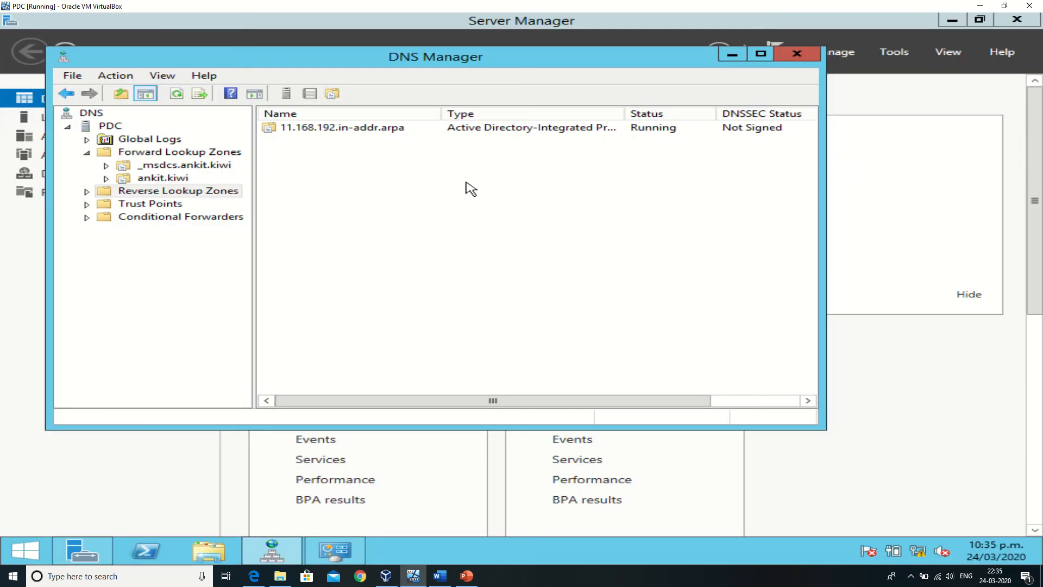
click(797, 54)
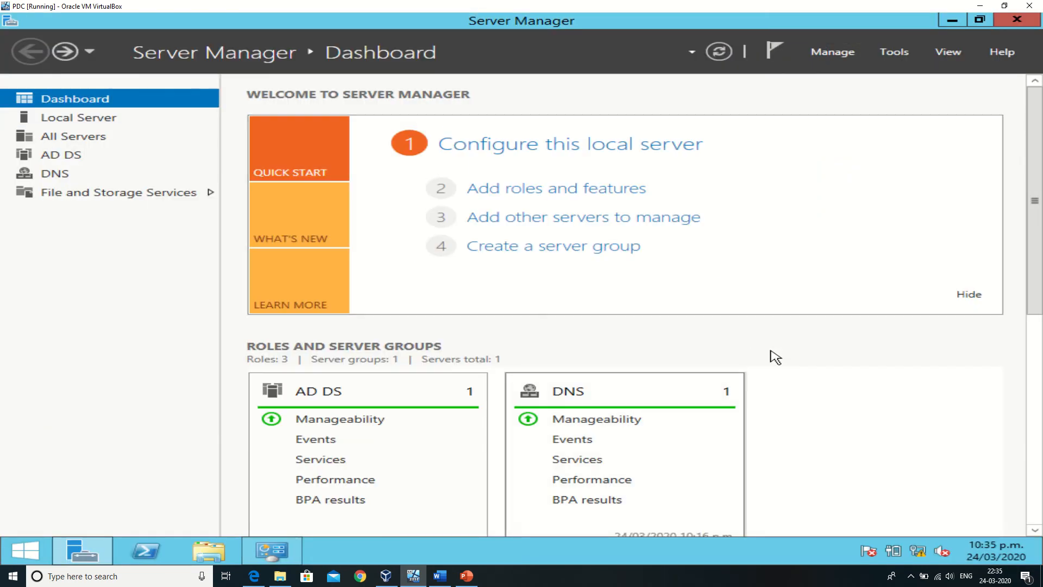
Begin adding roles as a role-based installation on the local server, and select DHCP Server with its required management tools.
click(831, 54)
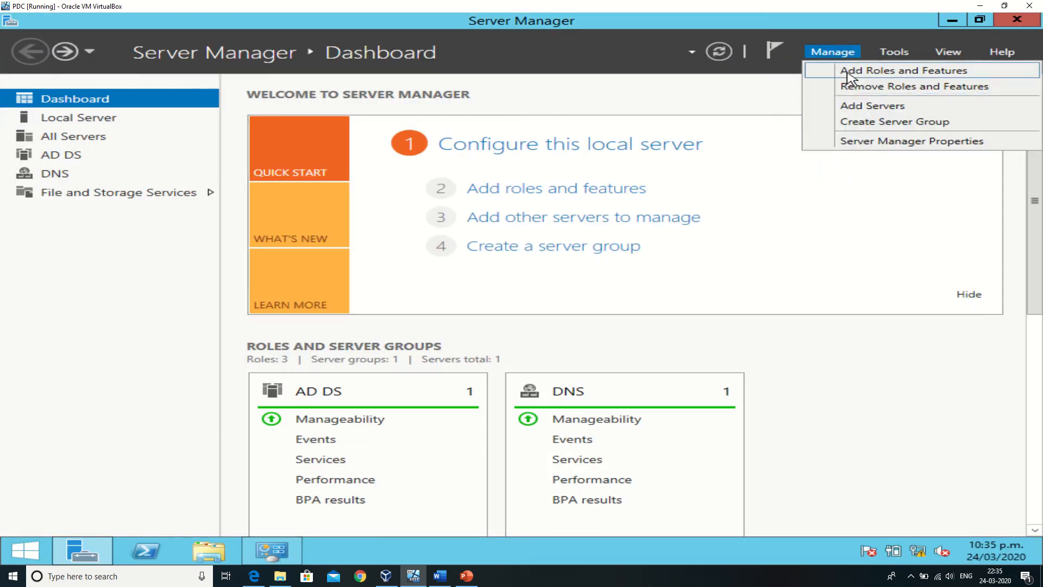
click(848, 73)
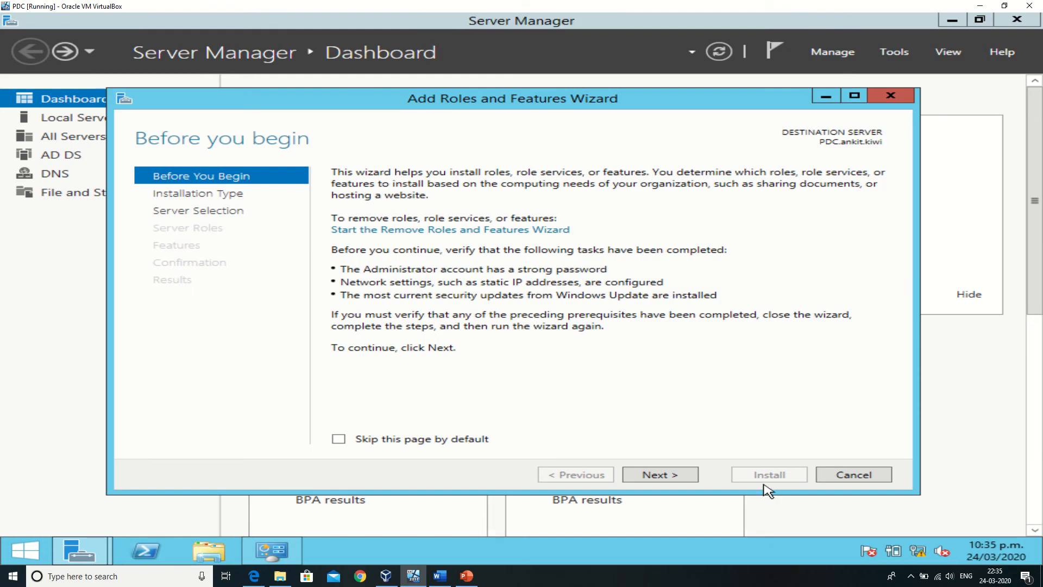
click(691, 484)
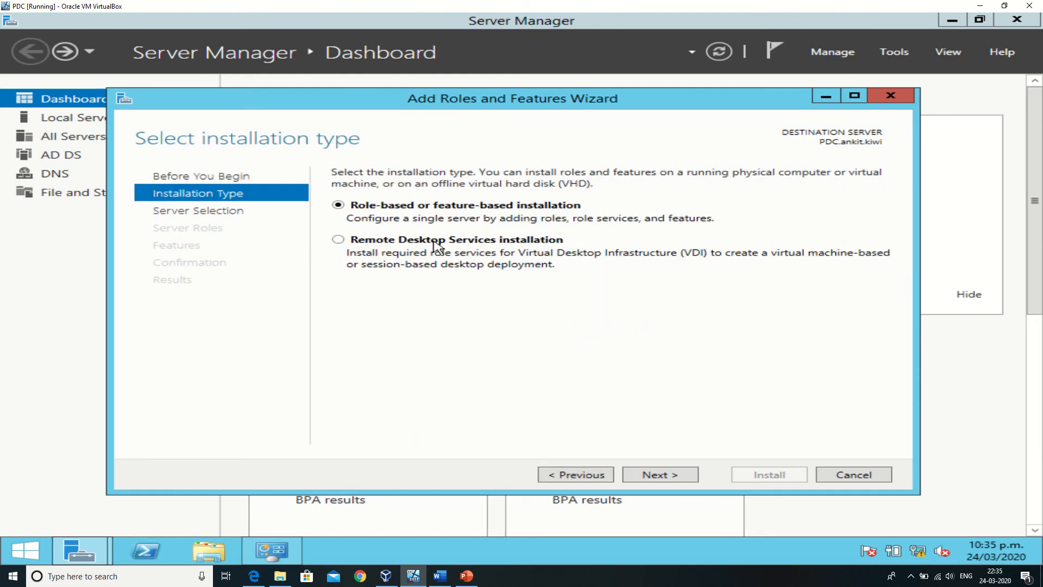
click(650, 480)
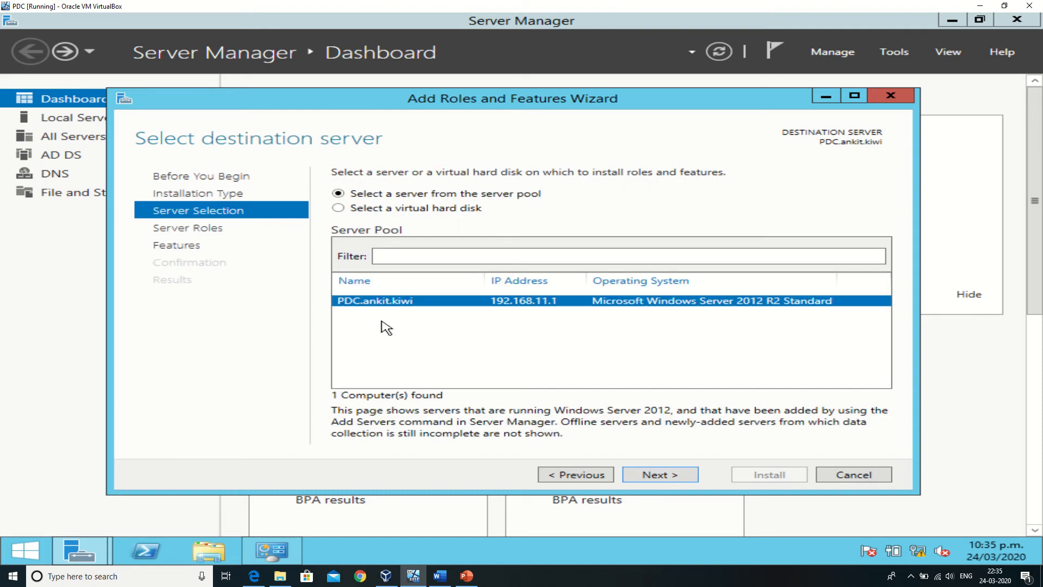
click(674, 479)
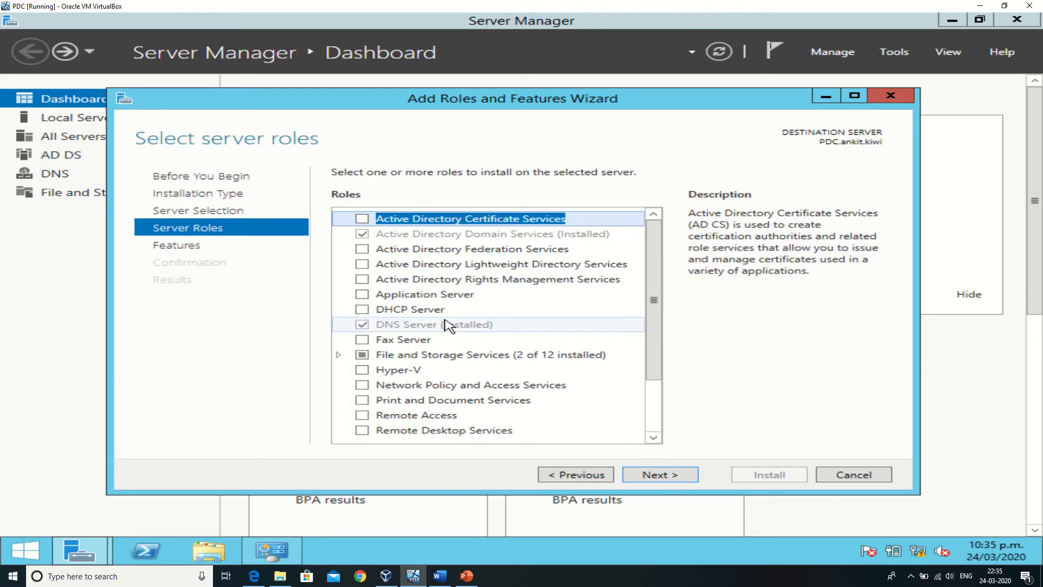
click(362, 310)
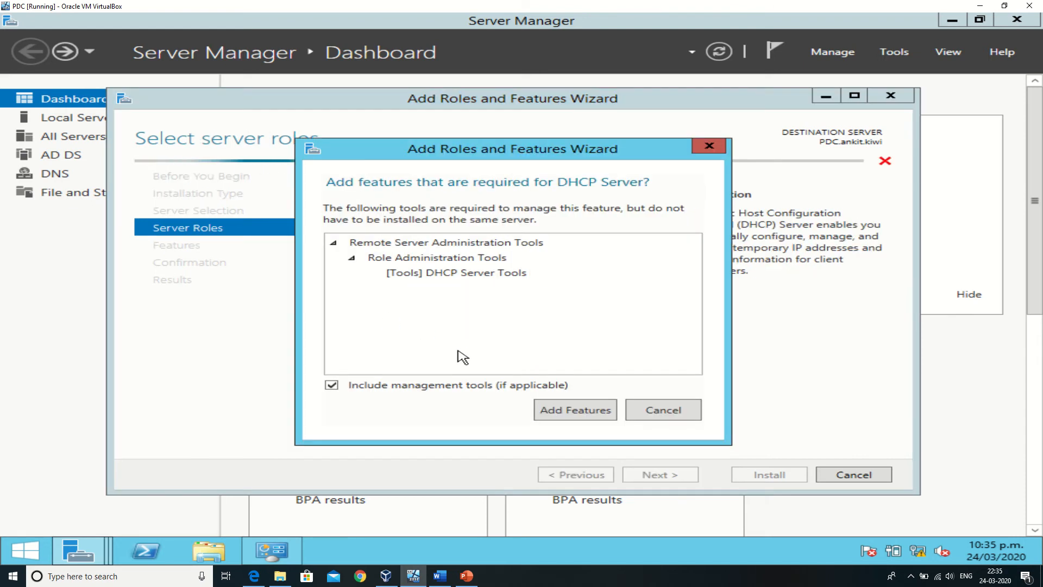
click(559, 410)
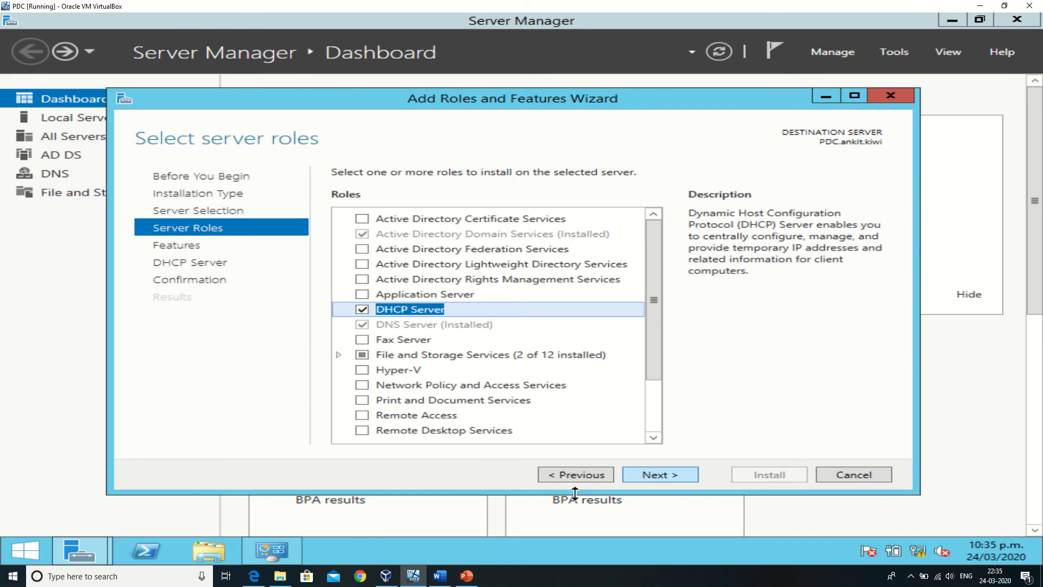
click(281, 577)
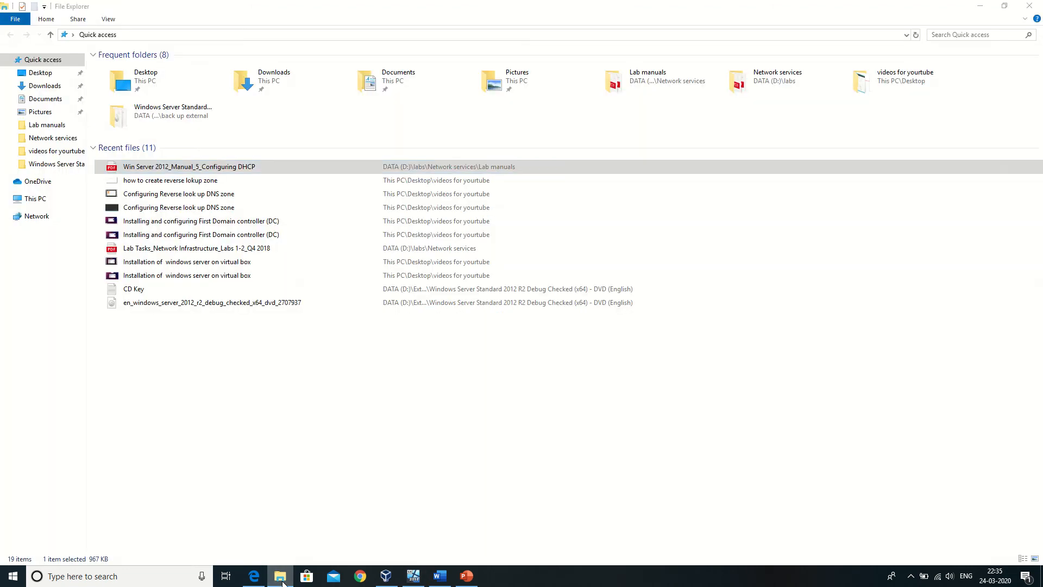
click(281, 577)
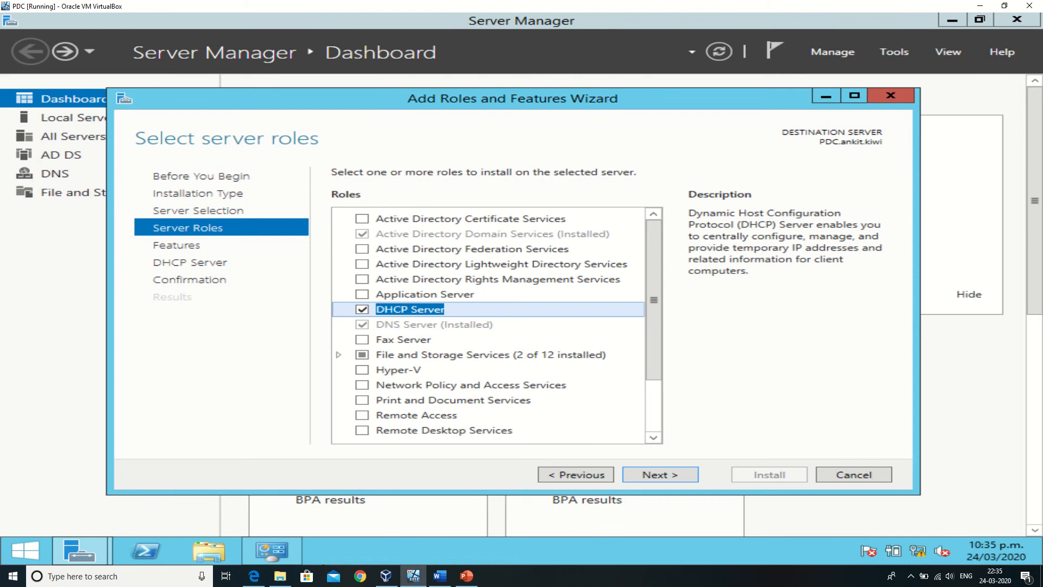
click(254, 575)
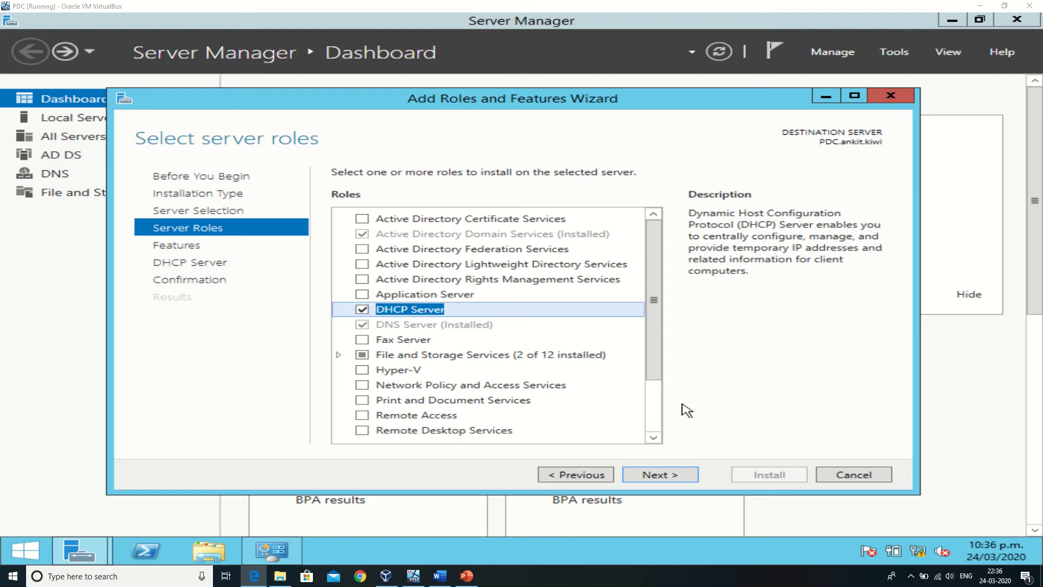
Install the DHCP Server role without extra features, allowing an automatic restart if required, and close the wizard.
click(668, 476)
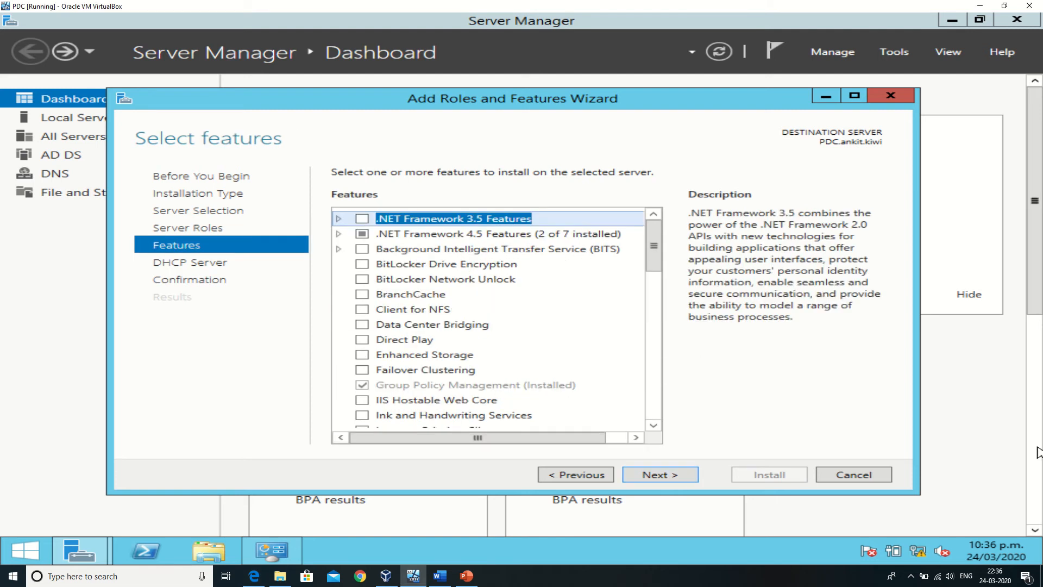
click(671, 474)
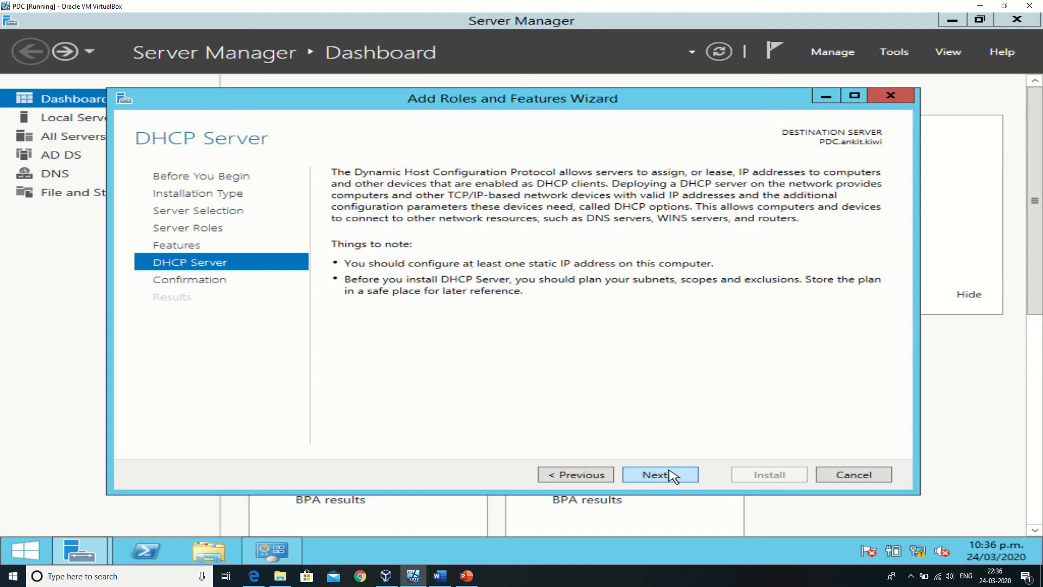
click(671, 474)
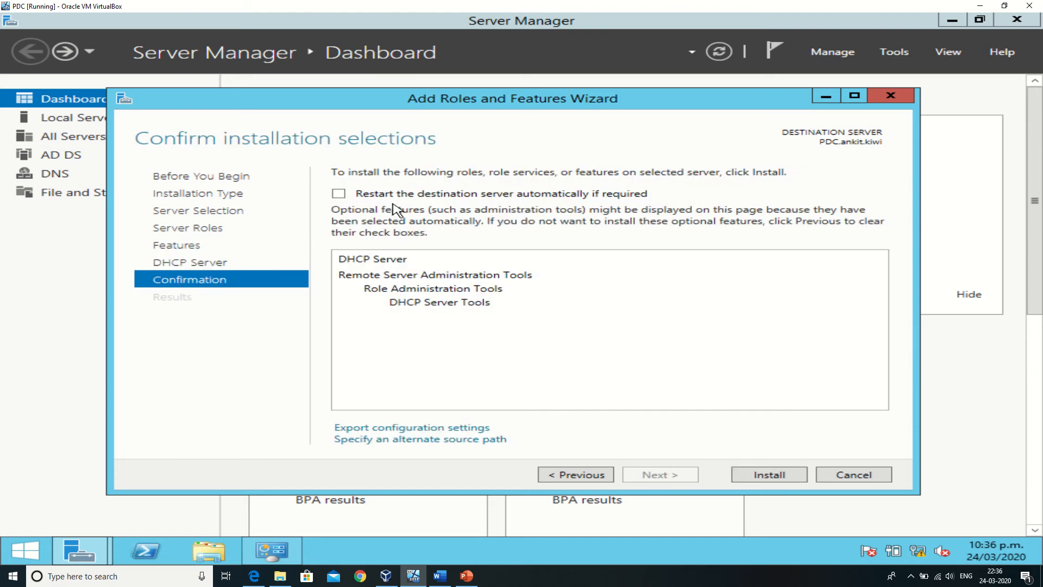
click(407, 194)
click(615, 329)
click(742, 474)
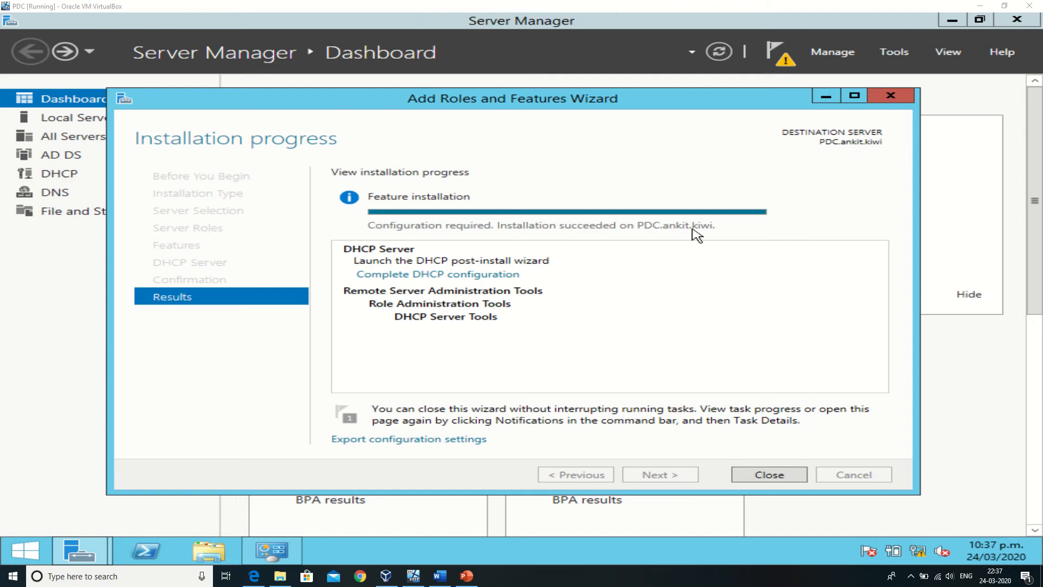
click(762, 478)
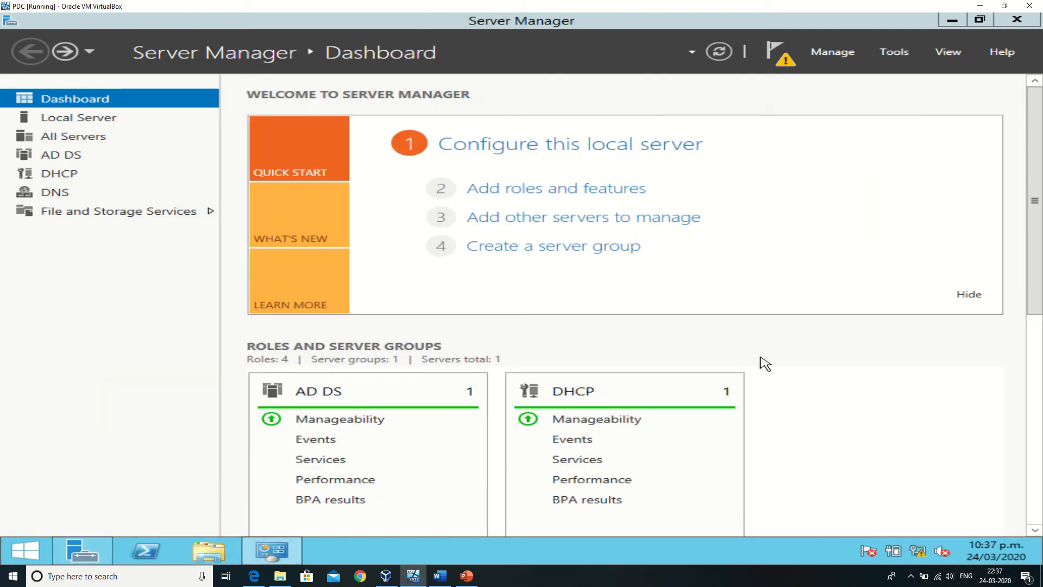
Complete the DHCP post-install configuration, authorizing the server with the domain administrator's credentials.
click(777, 64)
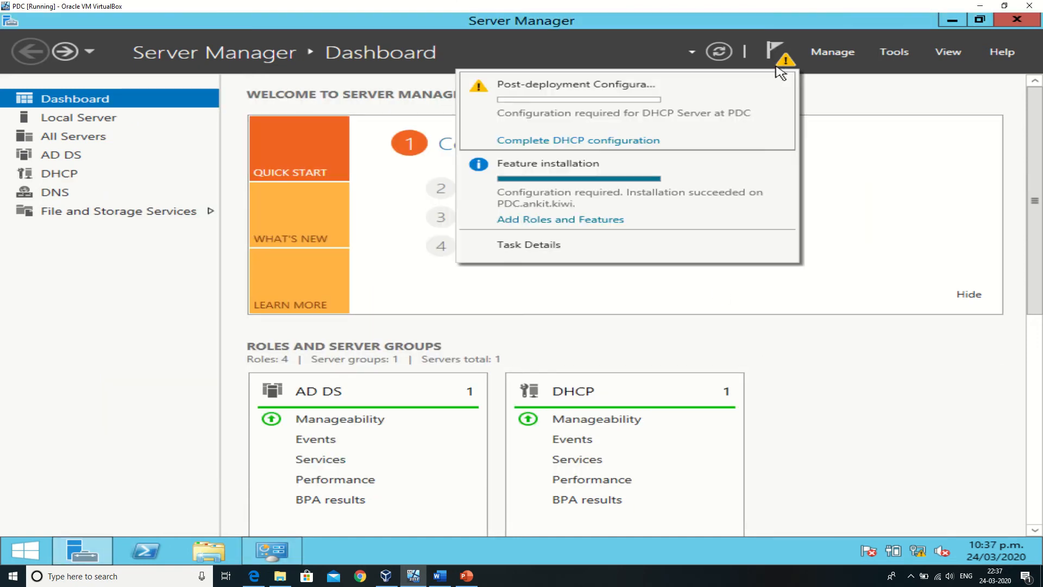
click(603, 143)
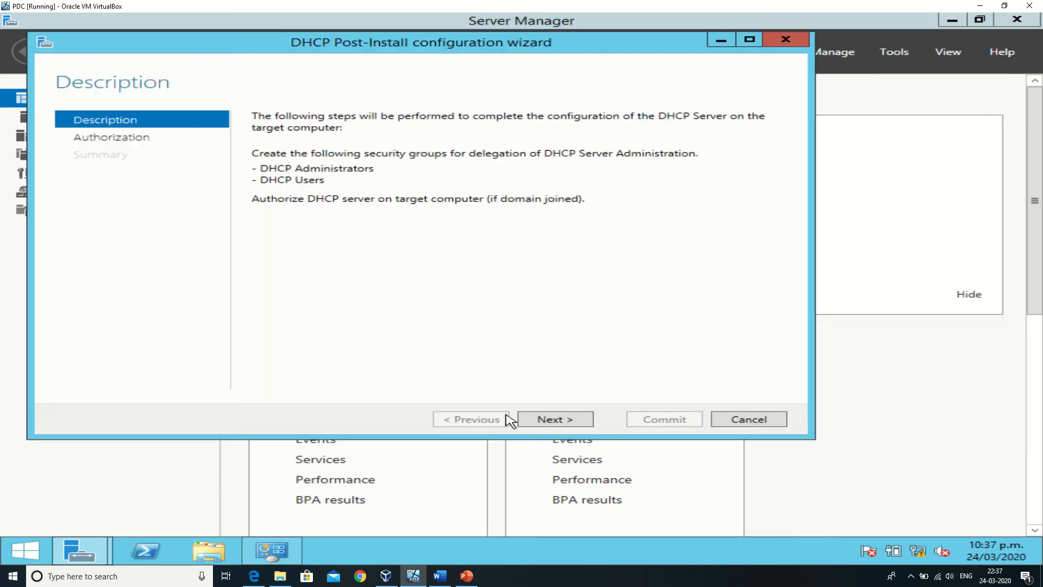
click(524, 420)
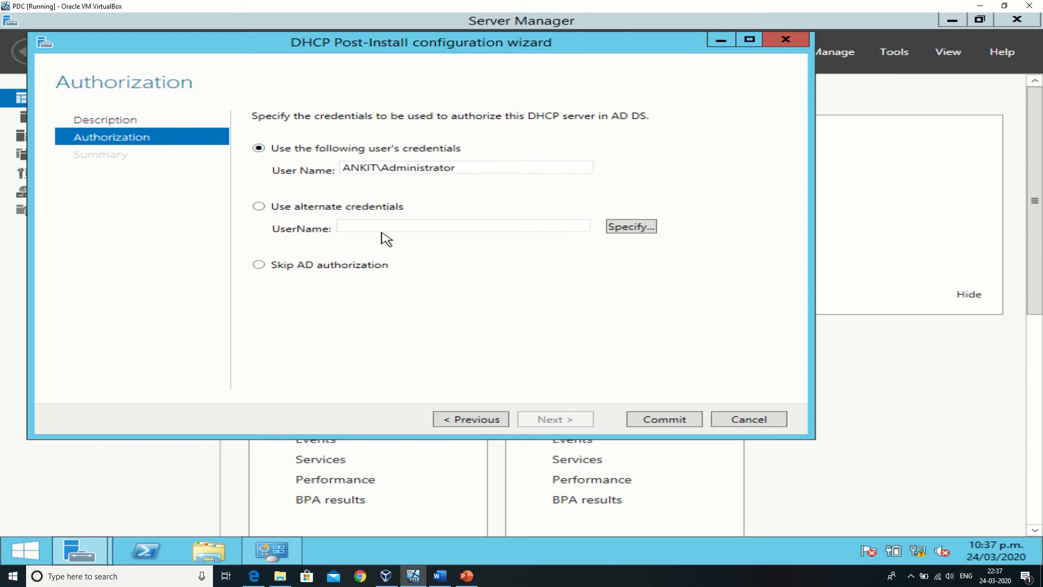
click(657, 421)
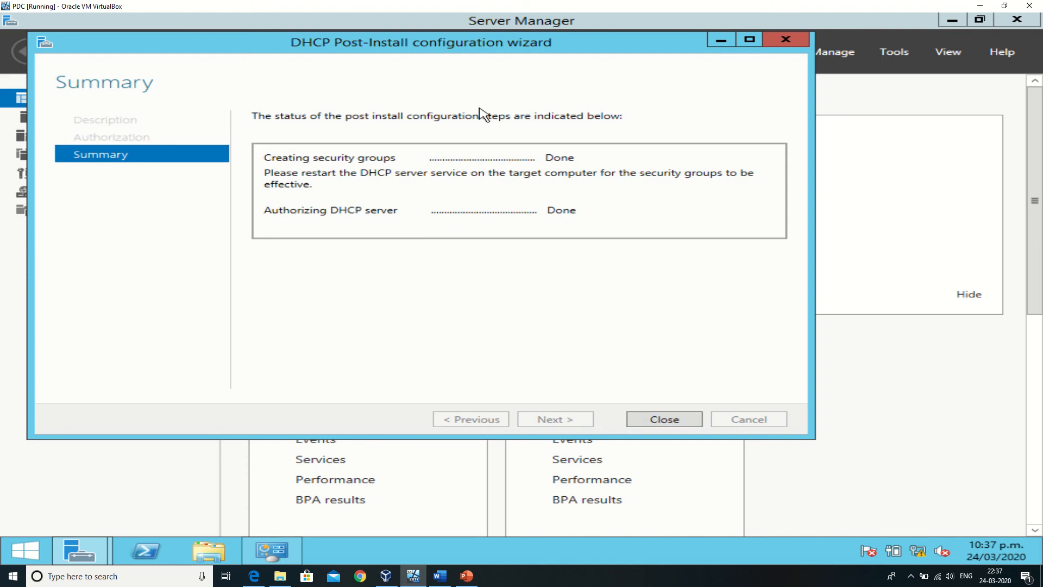
click(664, 419)
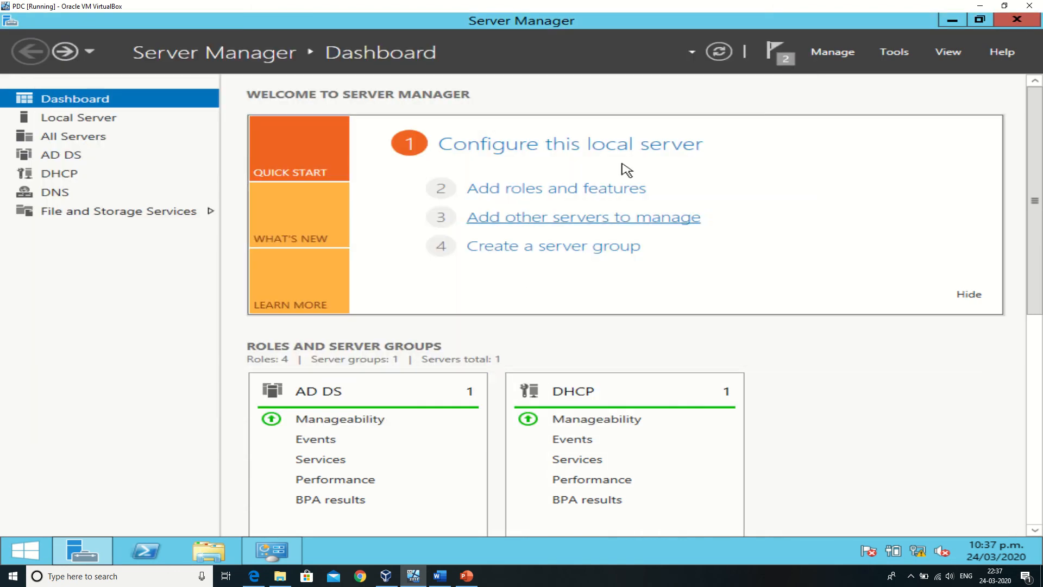
Open the DHCP management console in a maximized window and expand the server's IPv4 node.
click(885, 54)
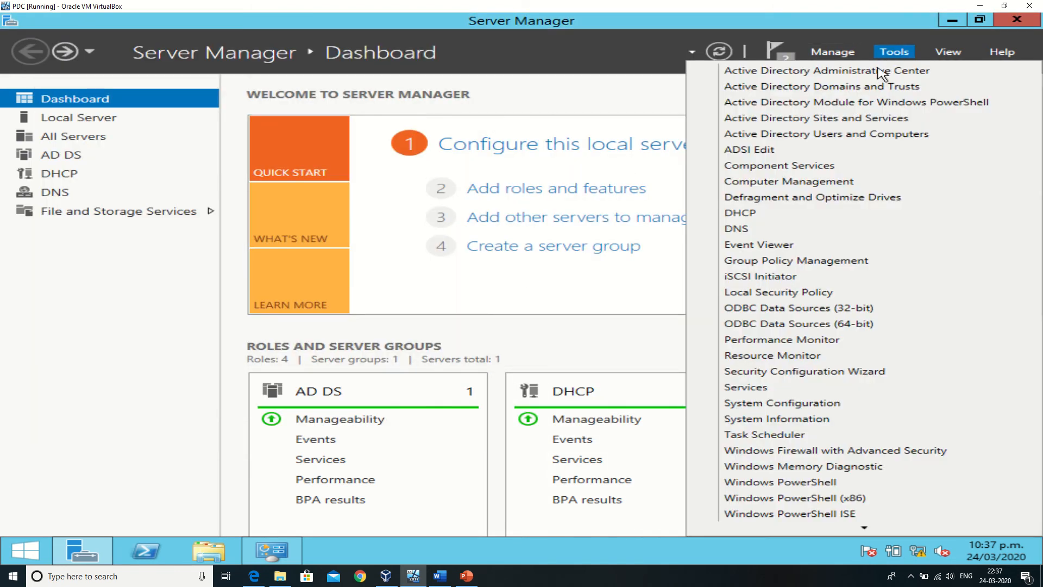
click(809, 215)
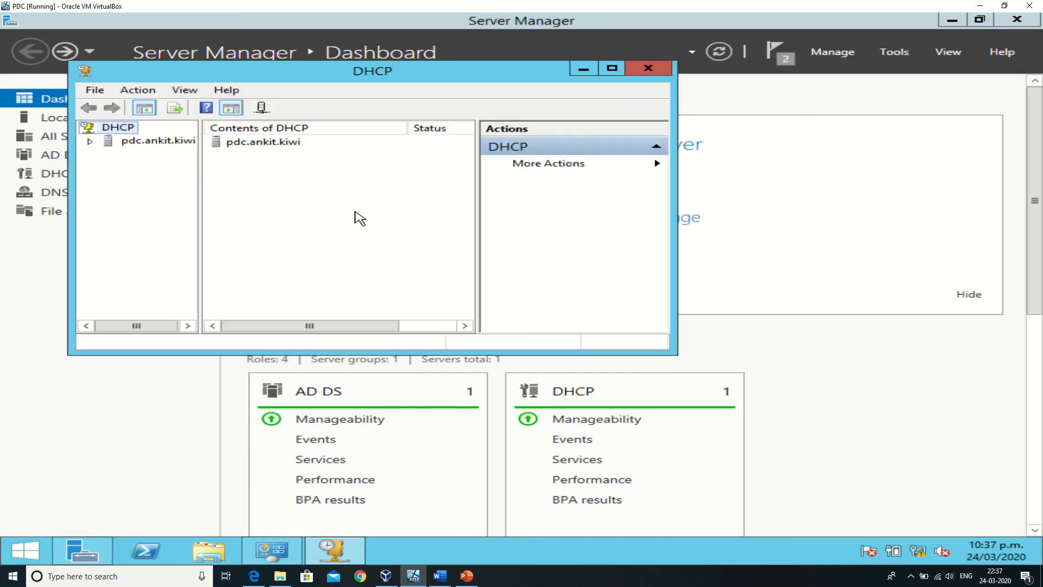
click(612, 68)
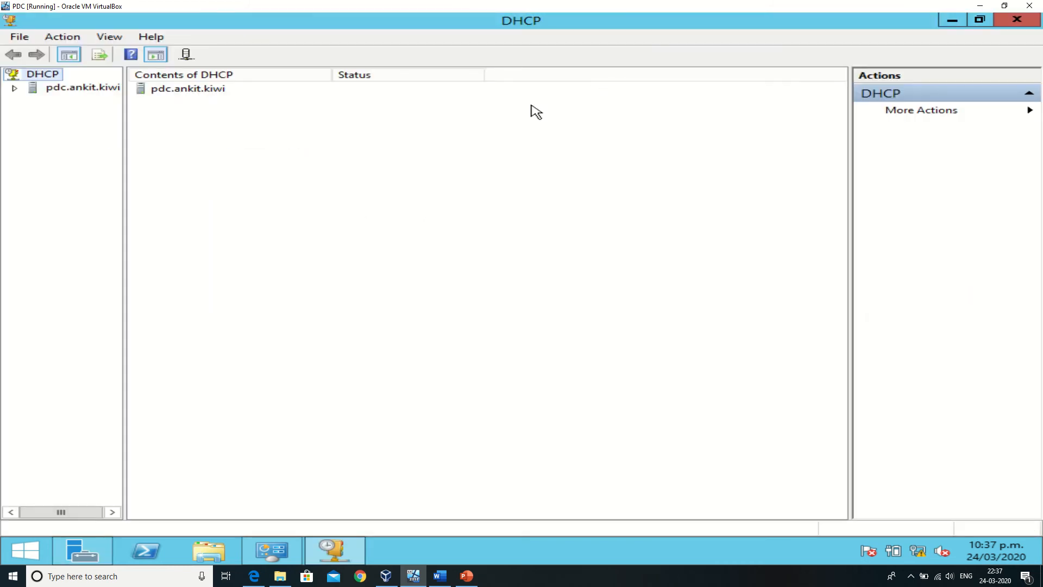
click(14, 88)
click(34, 101)
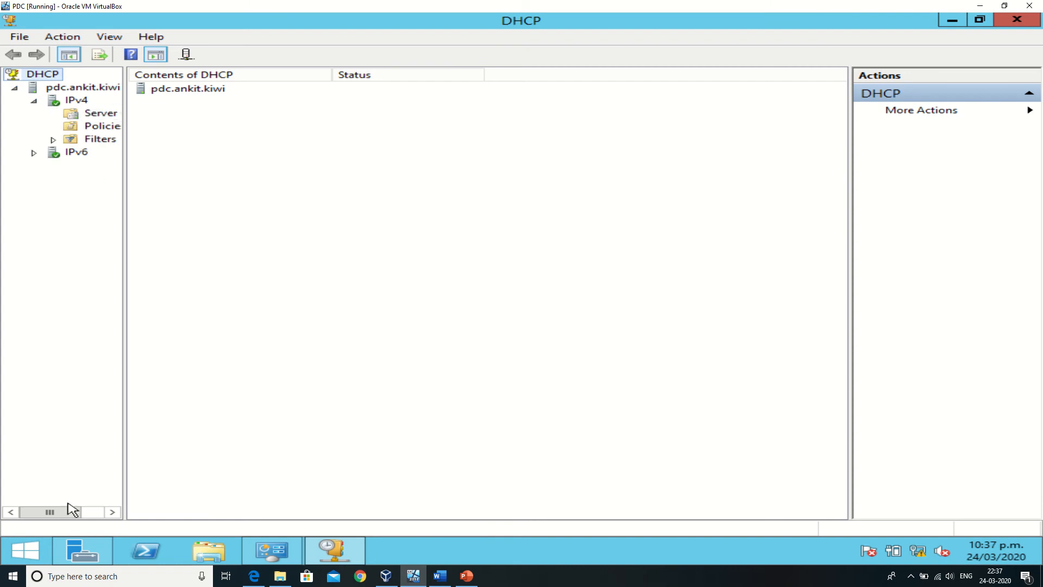
mouse_move(70, 514)
mouse_down()
mouse_move(97, 518)
mouse_move(68, 516)
mouse_up()
Start a new scope under IPv4 and proceed to its scope name page.
click(76, 88)
click(74, 101)
right_click(74, 101)
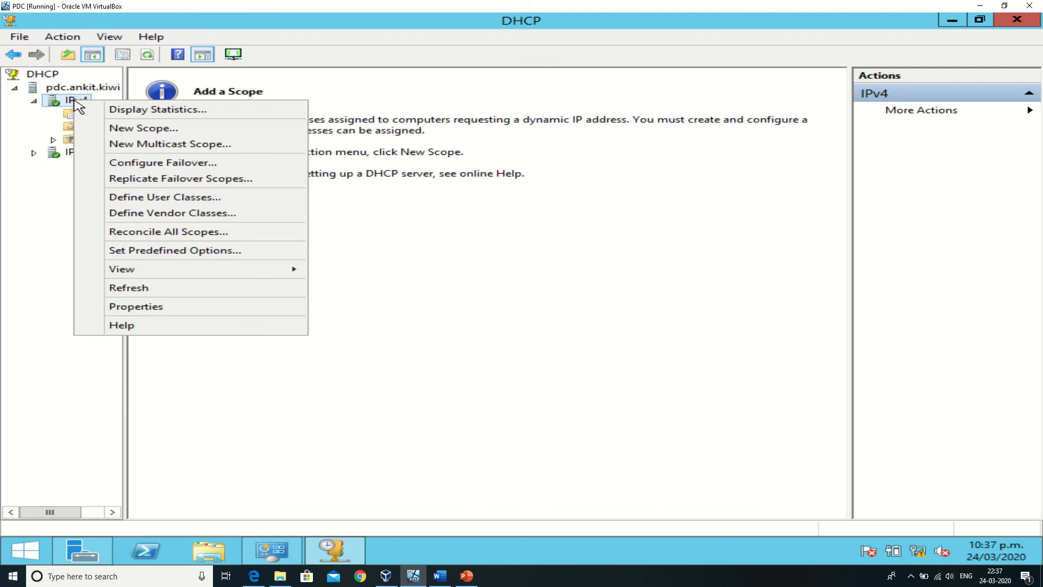
click(67, 105)
right_click(68, 105)
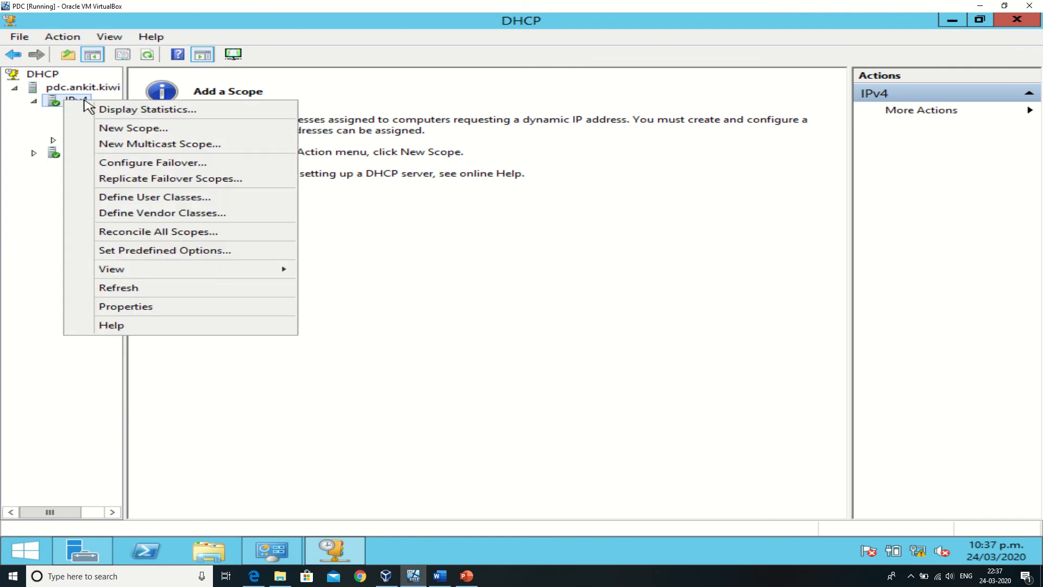
click(126, 128)
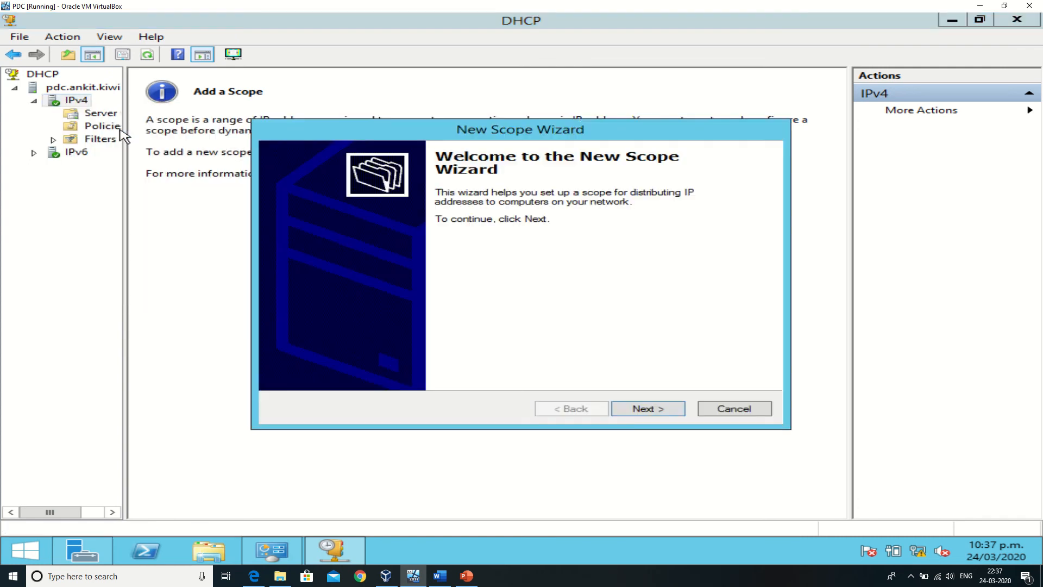
click(658, 414)
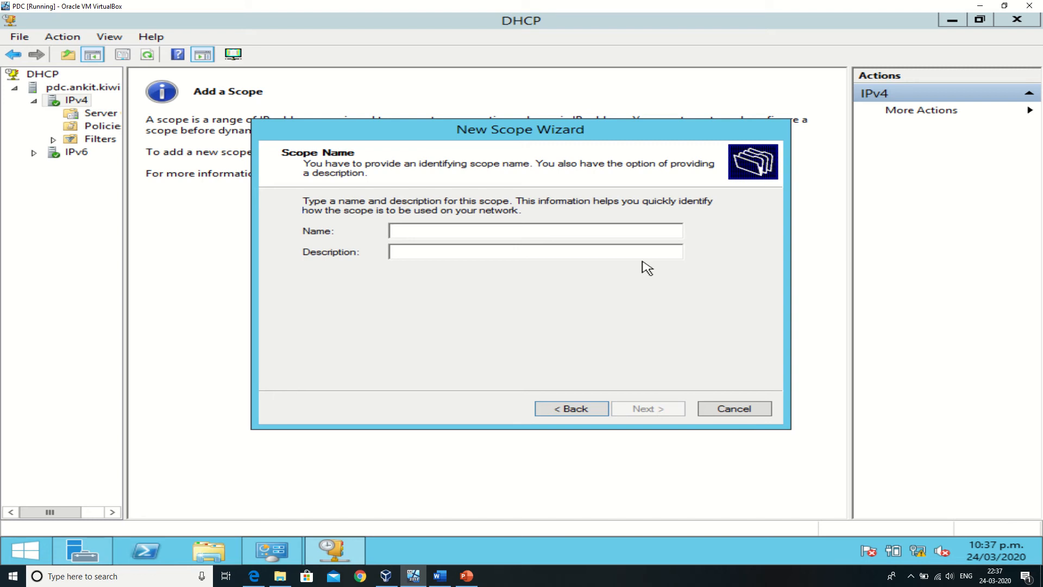
Name the new DHCP scope "1st floor".
text(I)
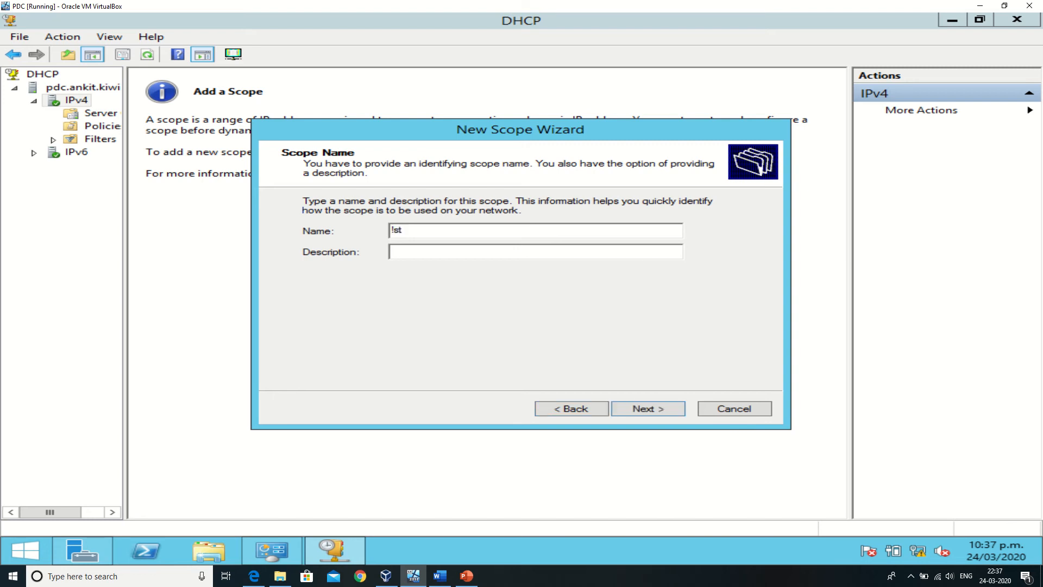
text(s)
key(BackSpace)
key(BackSpace)
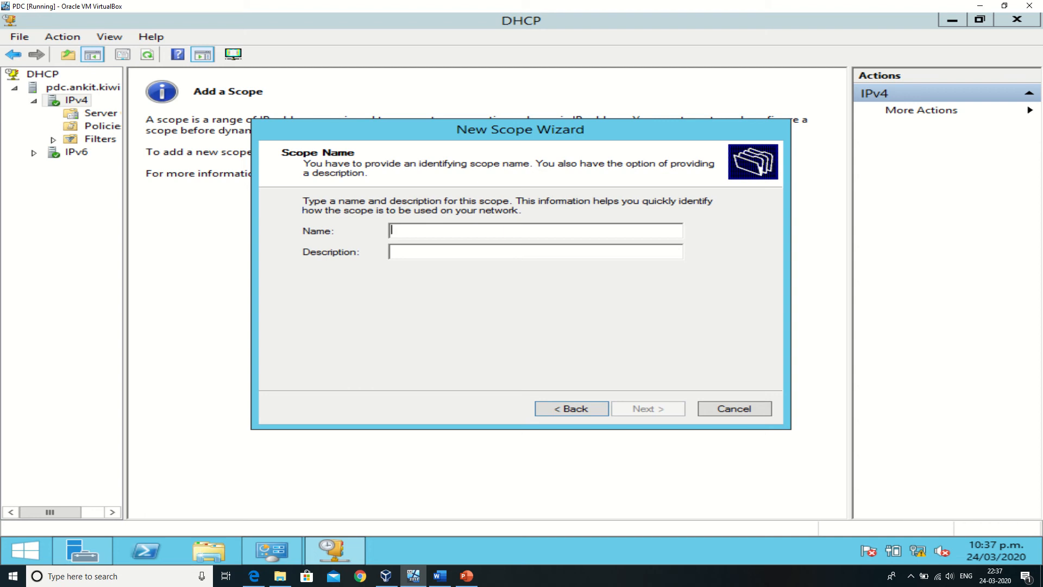
text(1)
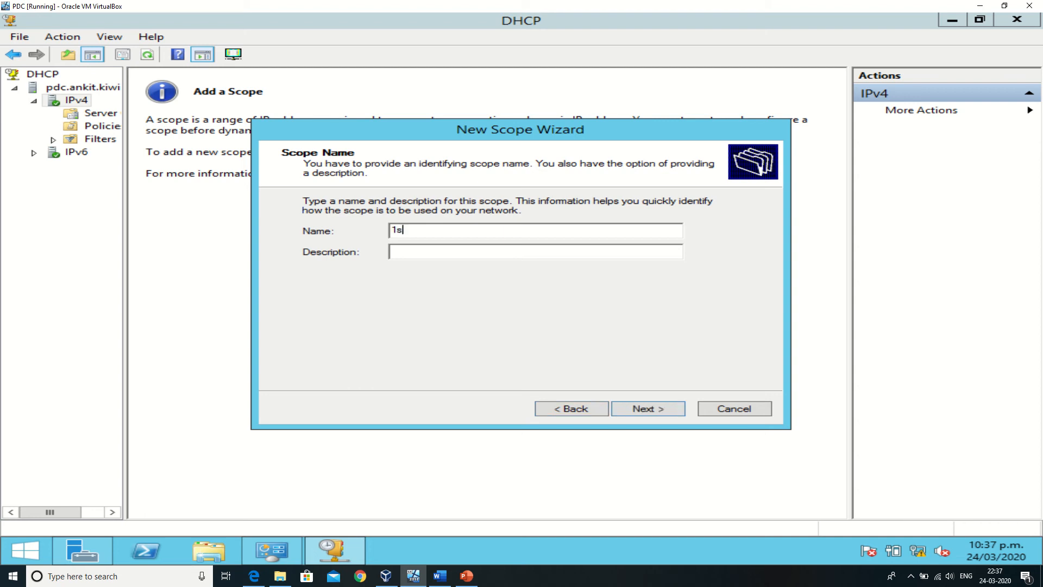
key(BackSpace)
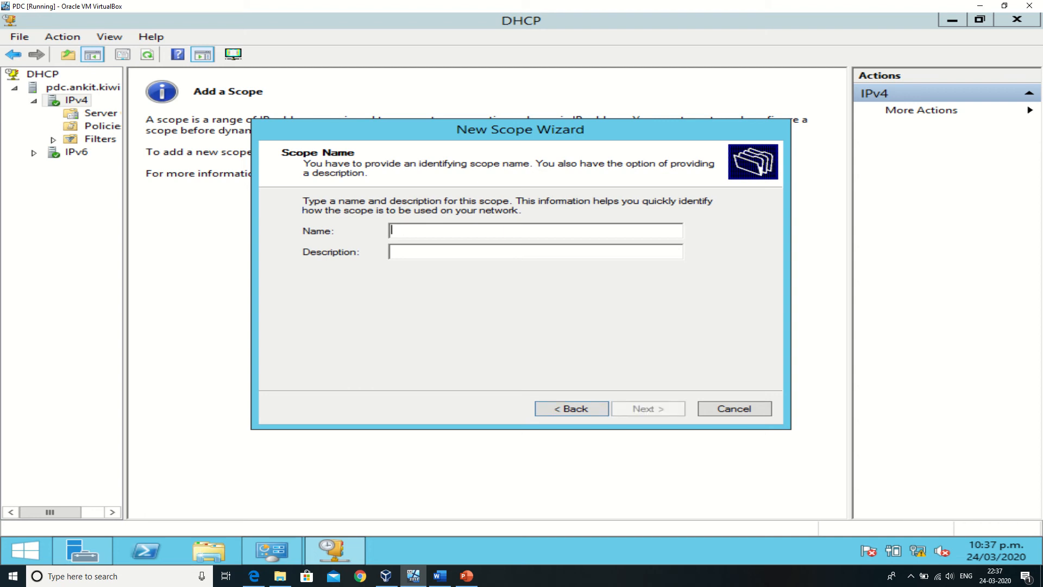
text(1st floor)
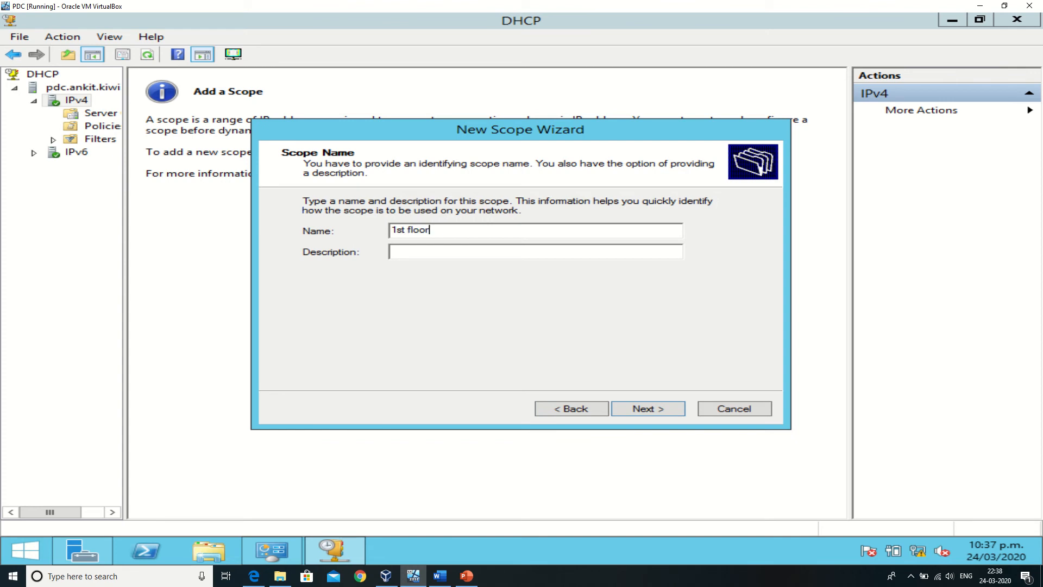
Set the scope's address range from 192.168.11.5 to 192.168.11.200 and accept it.
click(645, 412)
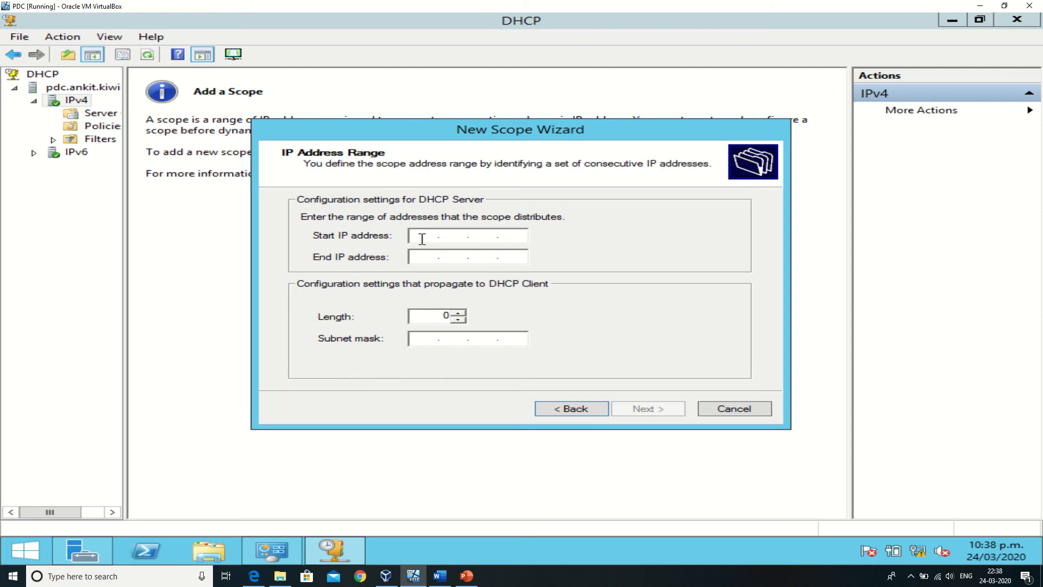
text(192)
text(168.11.5)
click(424, 256)
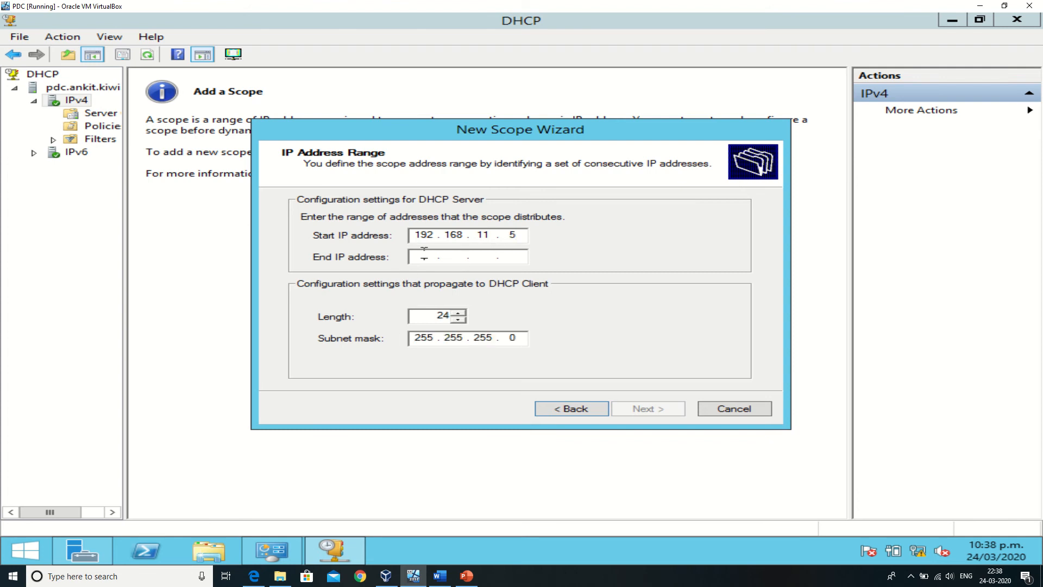
text(192 . 1)
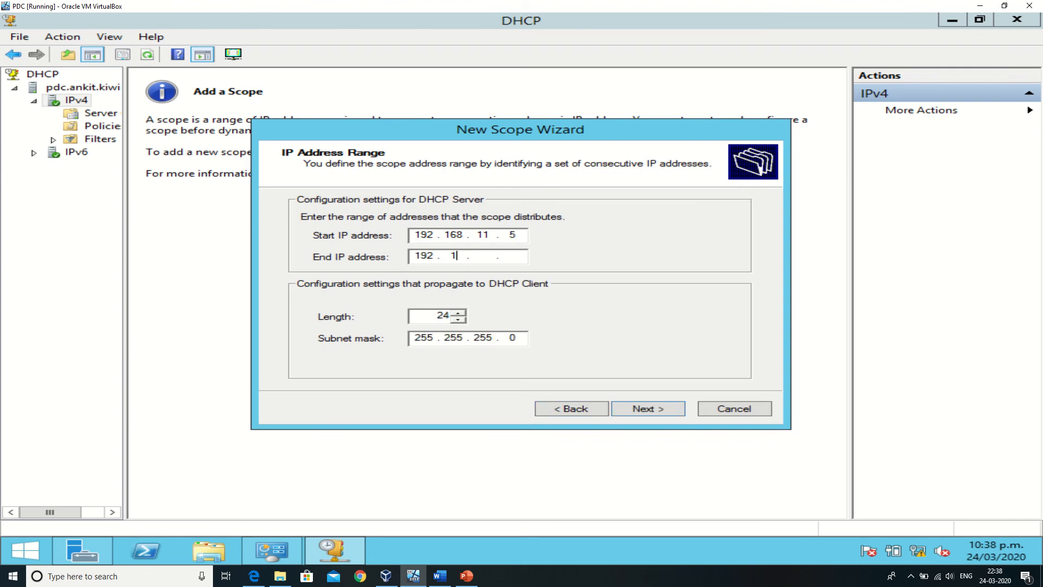
text(68)
click(509, 256)
text(200)
click(659, 410)
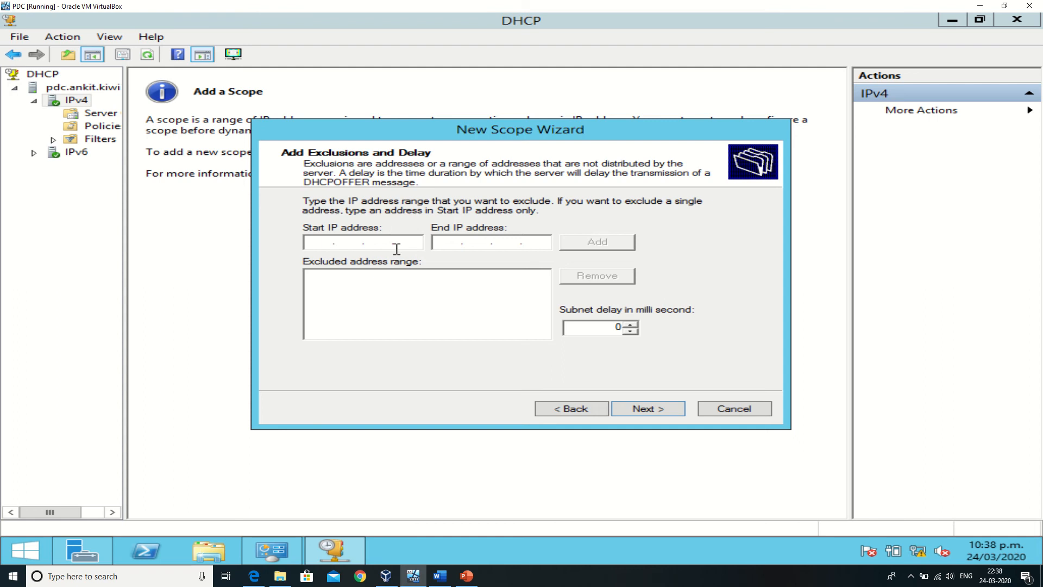
Exclude the addresses 192.168.11.50 to 192.168.11.60 from the scope's distribution.
text(192.168.11.50)
click(445, 241)
text(192.168 . 11 .)
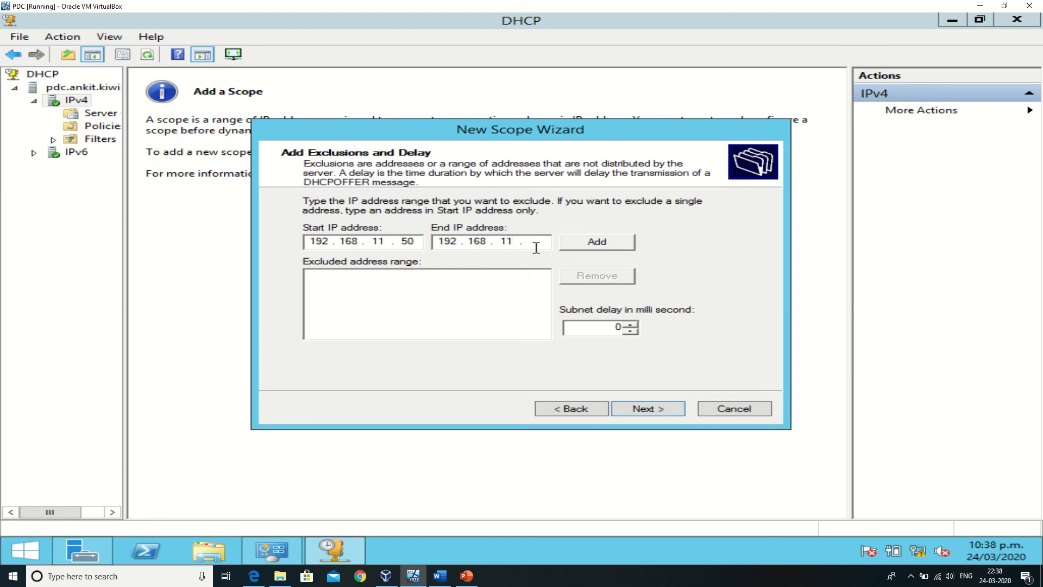
text(60)
click(618, 246)
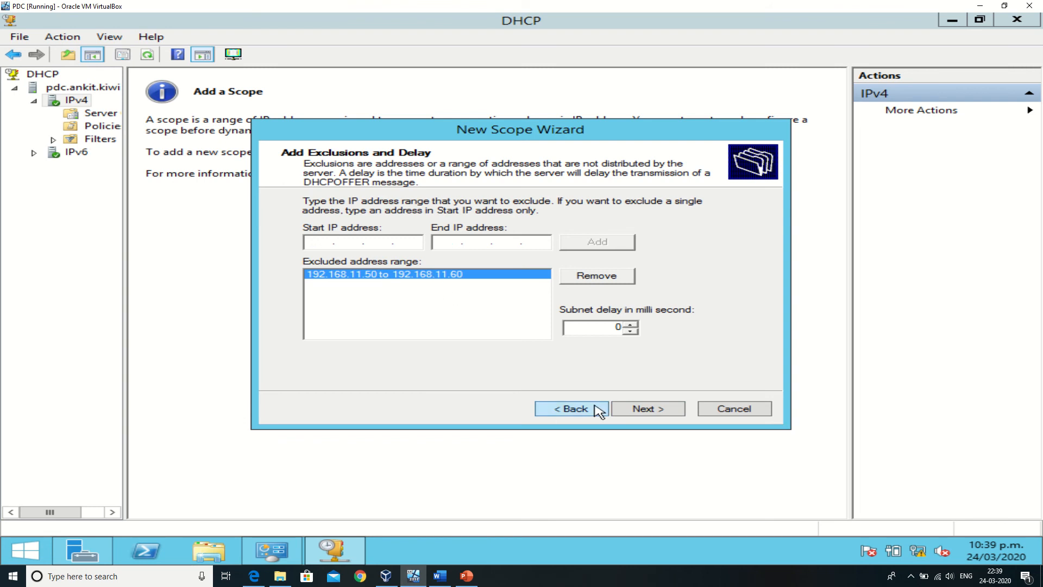
click(635, 413)
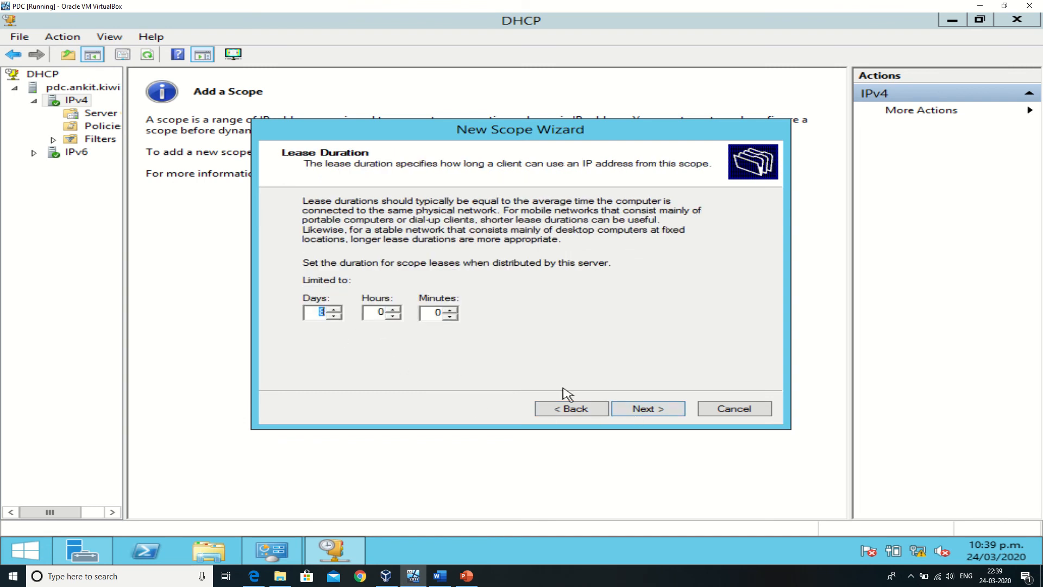
Accept the default lease duration and configure 192.168.11.1 as the scope's default gateway.
click(636, 413)
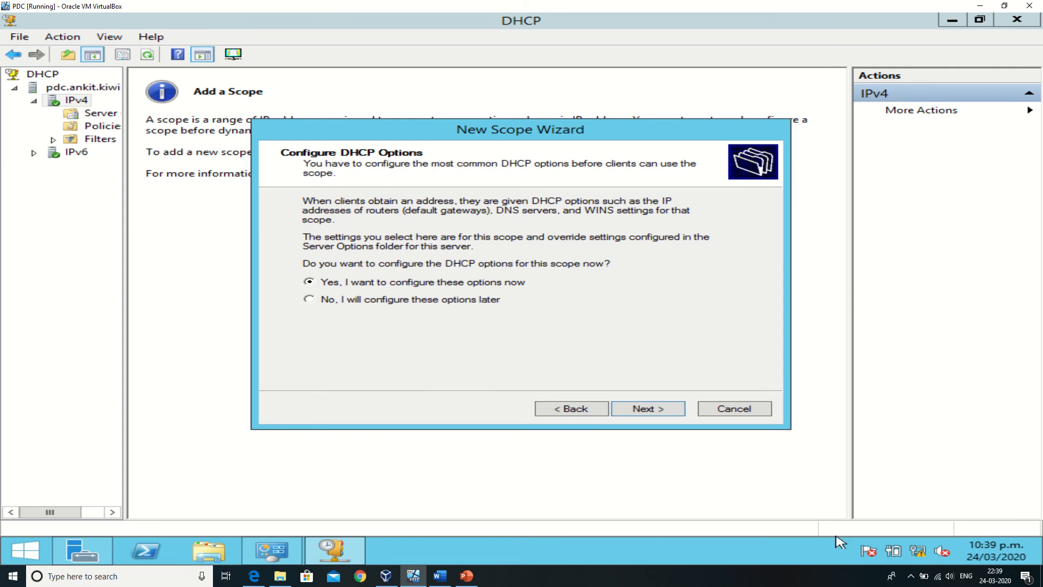
click(644, 414)
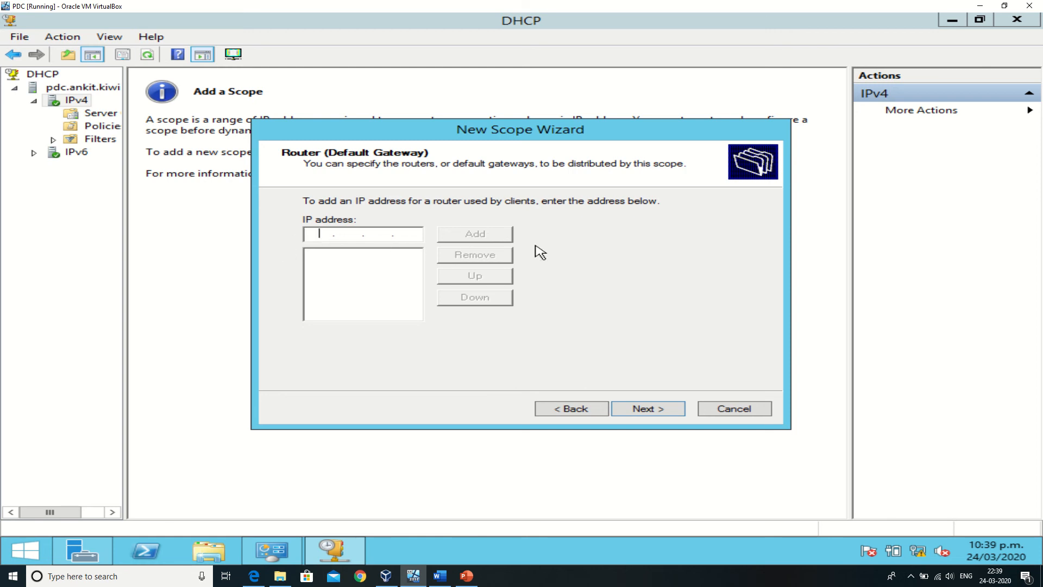
text(192 . 168 . 11 . 1)
click(449, 235)
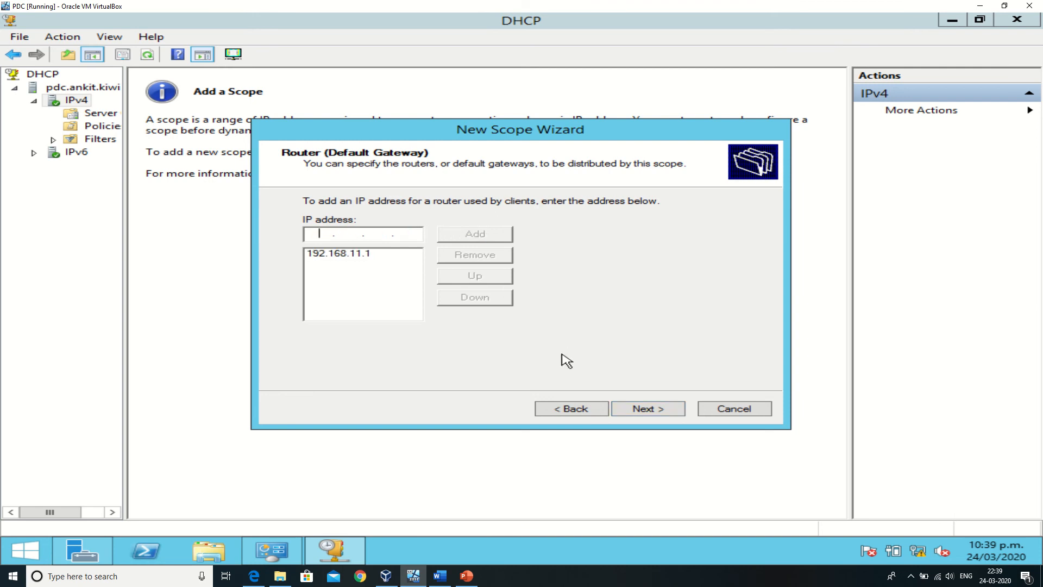
click(631, 408)
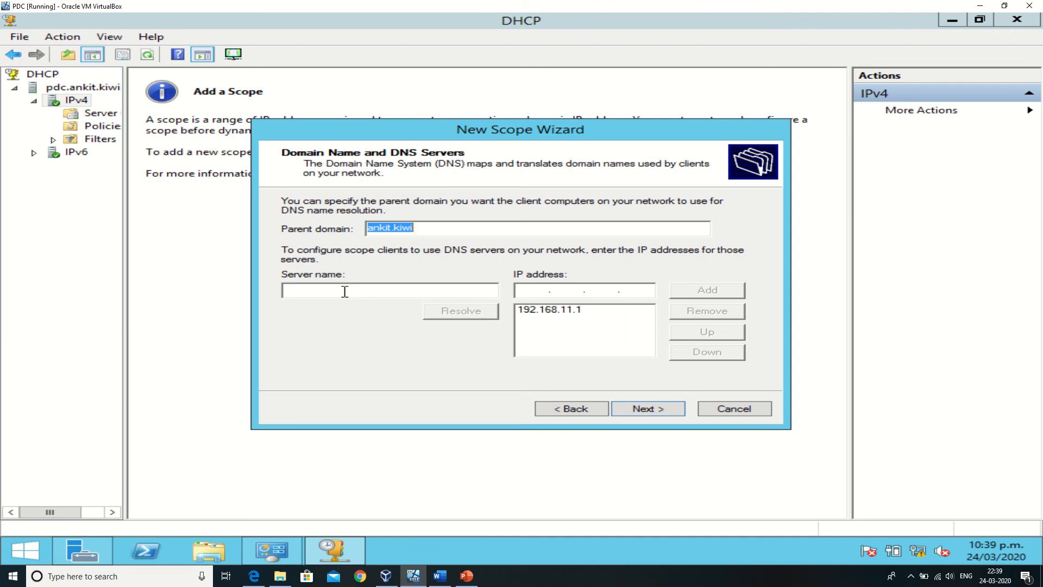
Finish creating the scope with the prefilled domain and DNS settings, no WINS servers, and immediate activation.
click(565, 291)
click(552, 309)
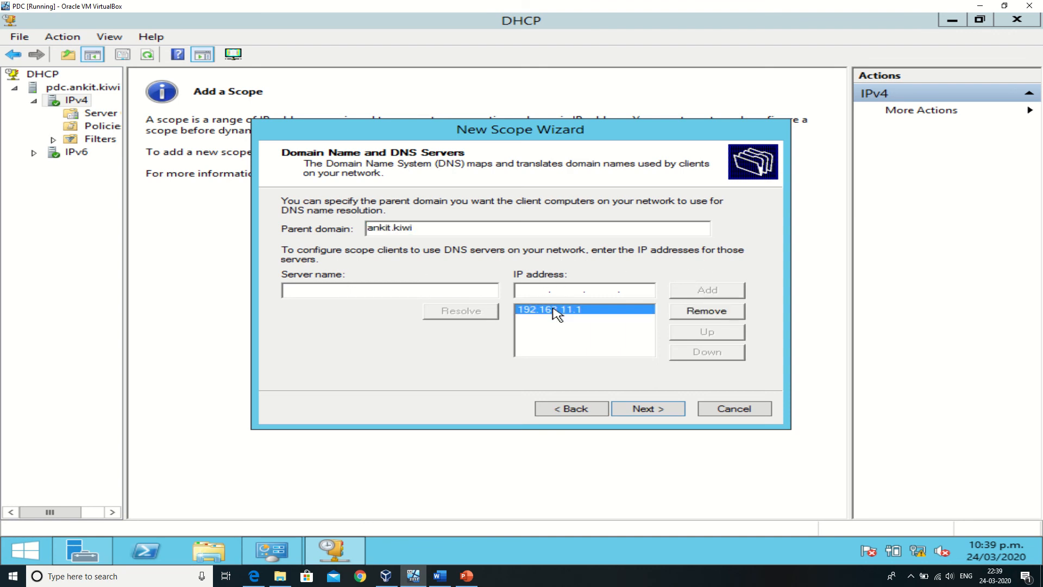
click(658, 410)
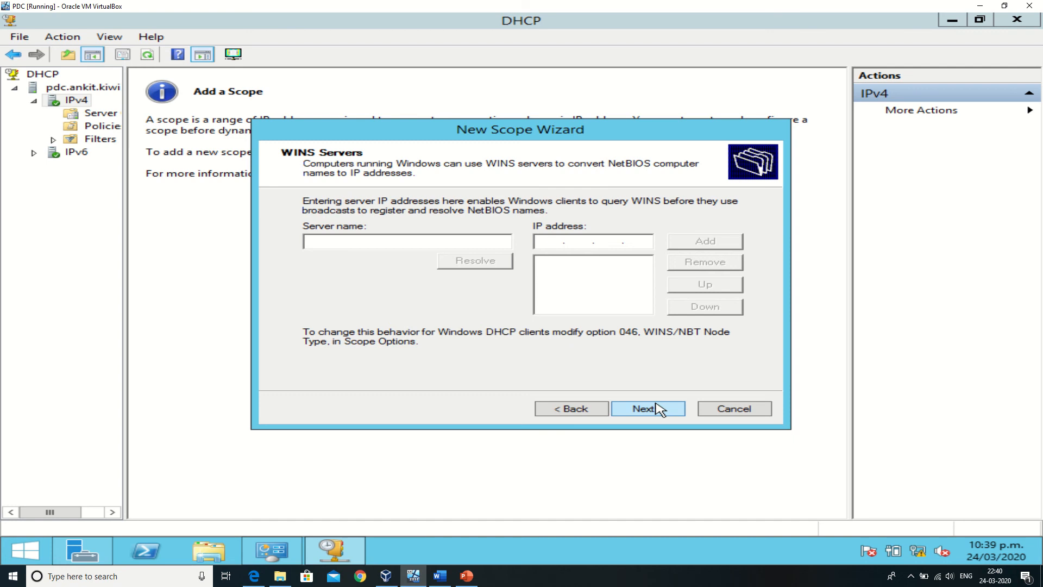
click(658, 409)
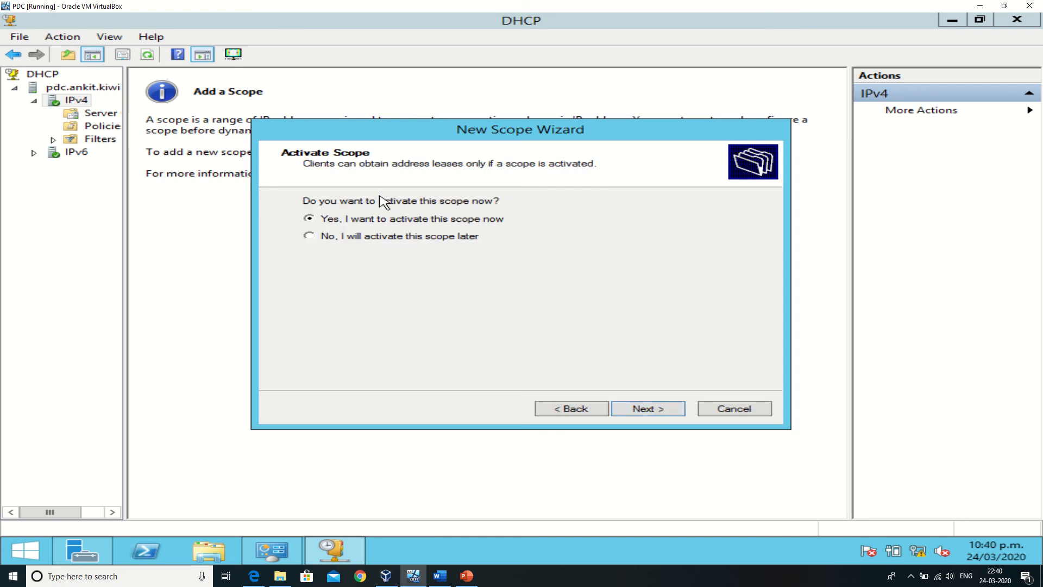
click(635, 413)
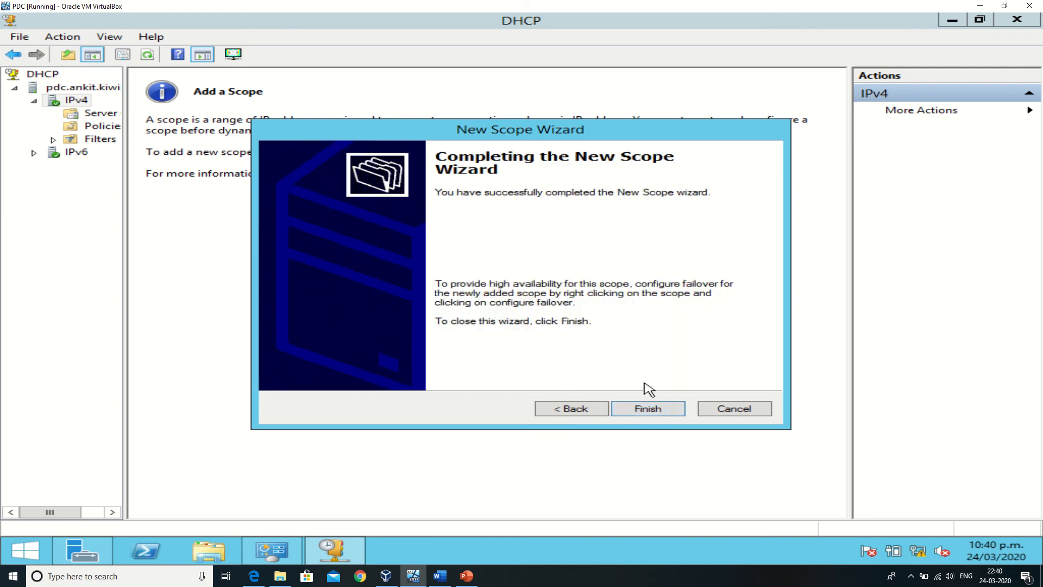
click(662, 412)
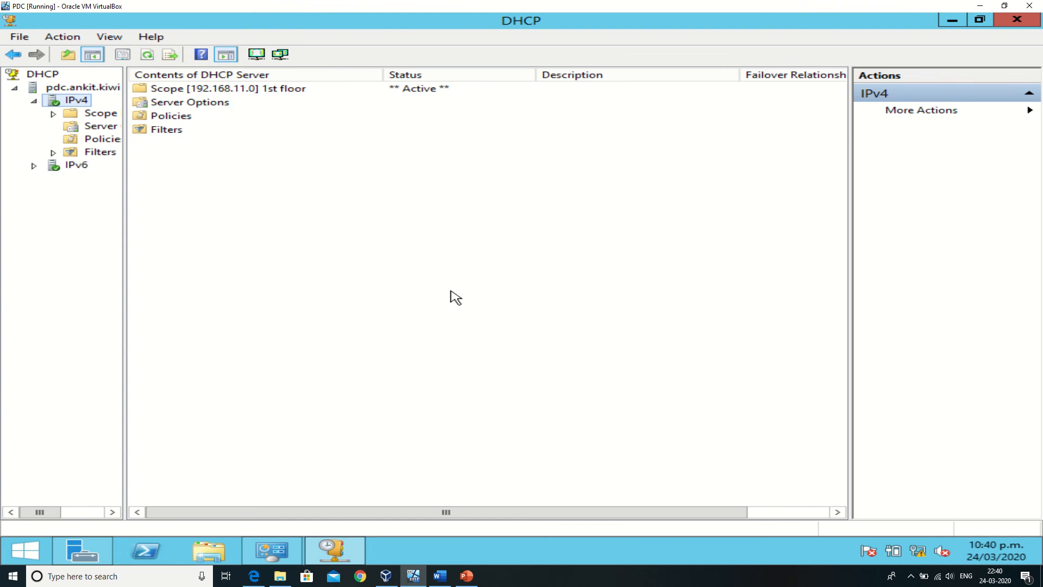
Look through the scope, server options, policies and filters entries under IPv4.
click(272, 92)
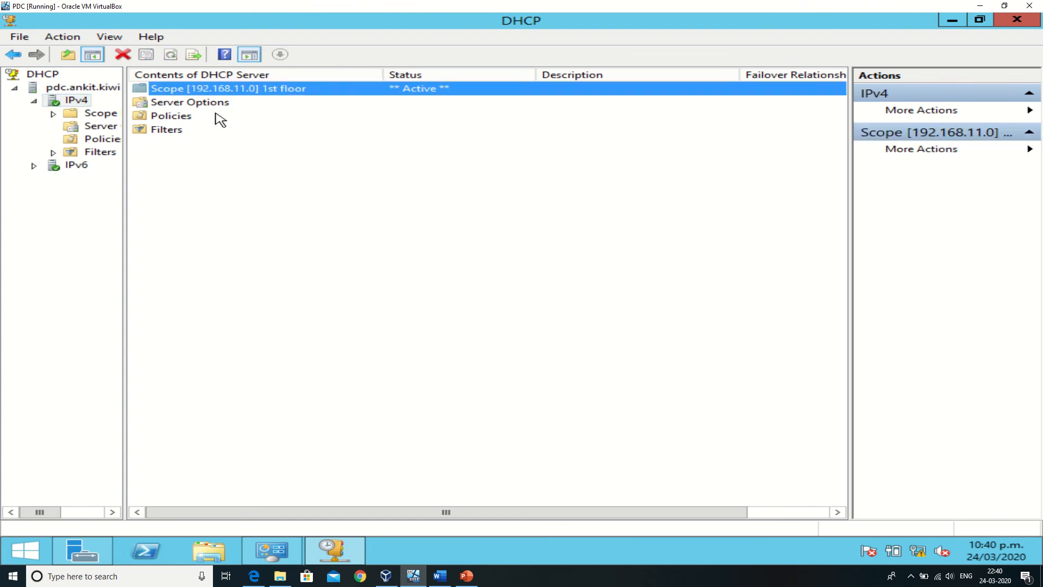
click(157, 104)
click(154, 116)
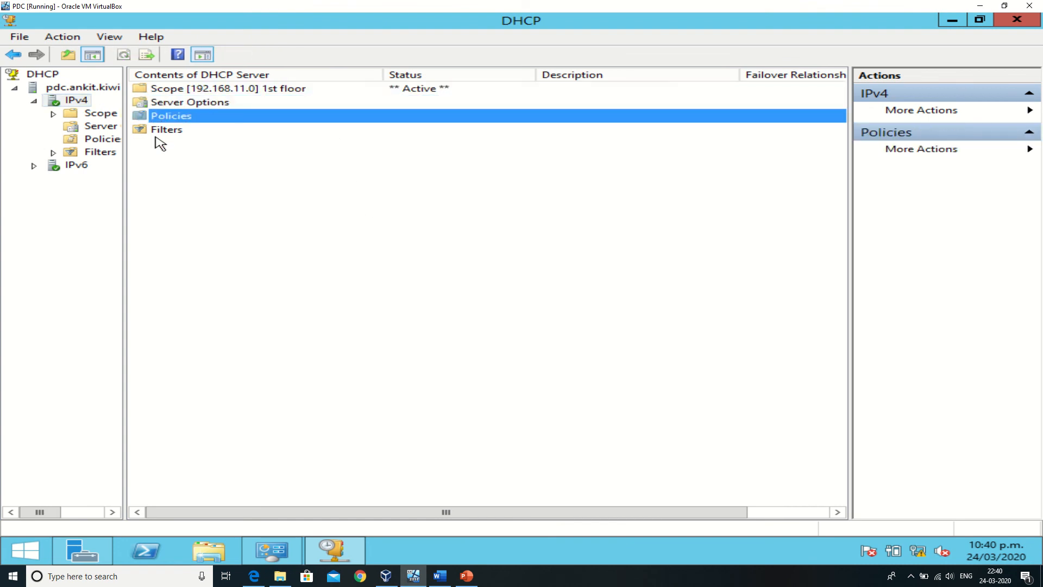
click(155, 130)
click(101, 126)
click(96, 139)
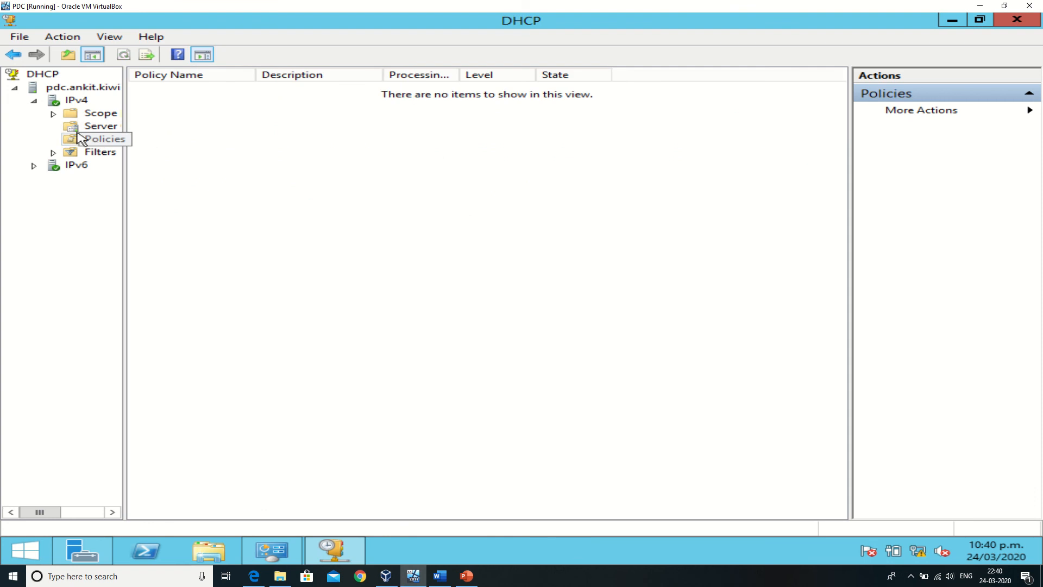
Expand the 1st floor scope and inspect its address pool and scope options.
click(53, 113)
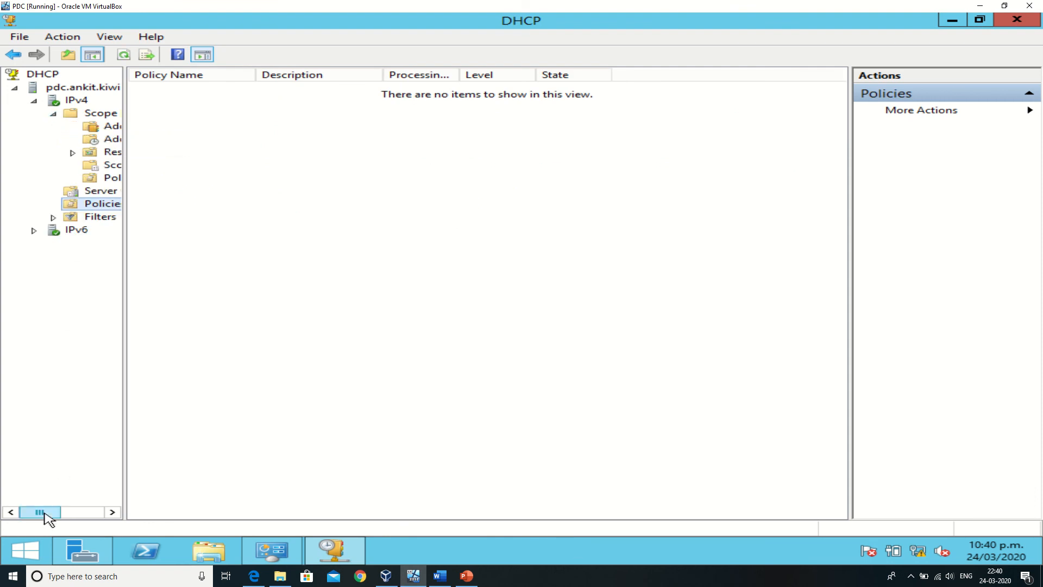
drag(42, 517, 70, 517)
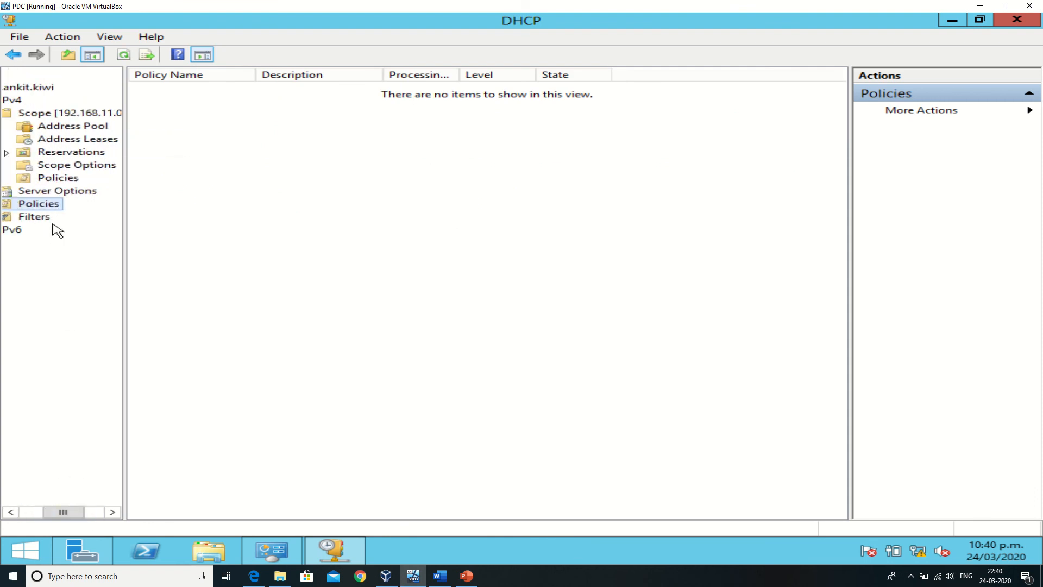
click(71, 128)
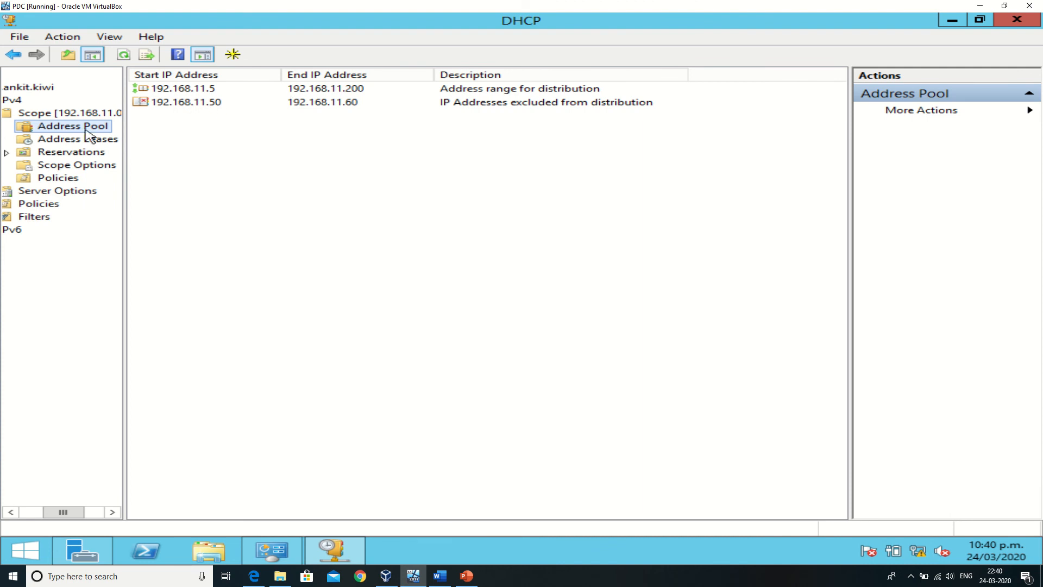
click(186, 92)
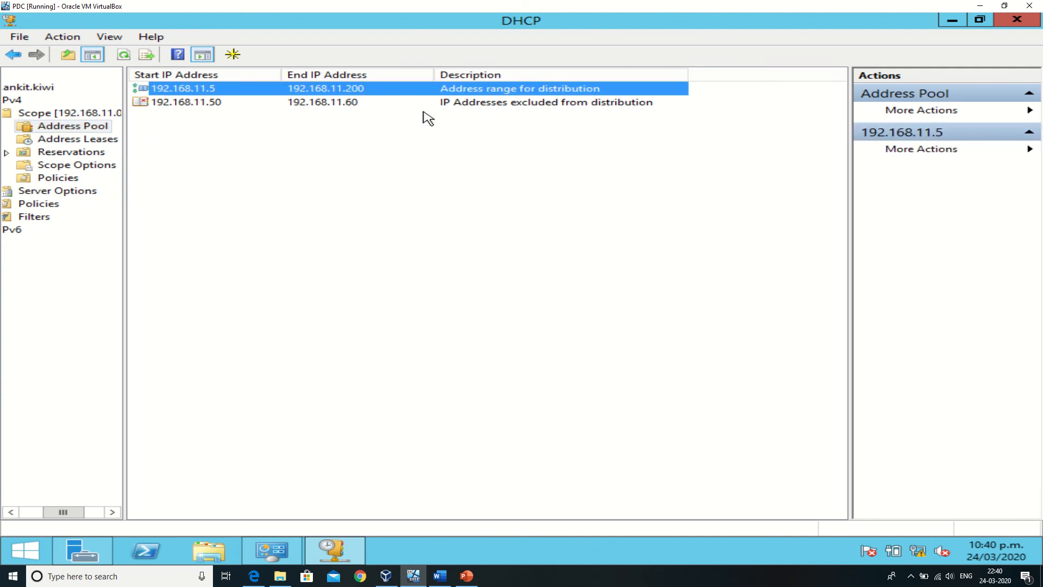
click(172, 105)
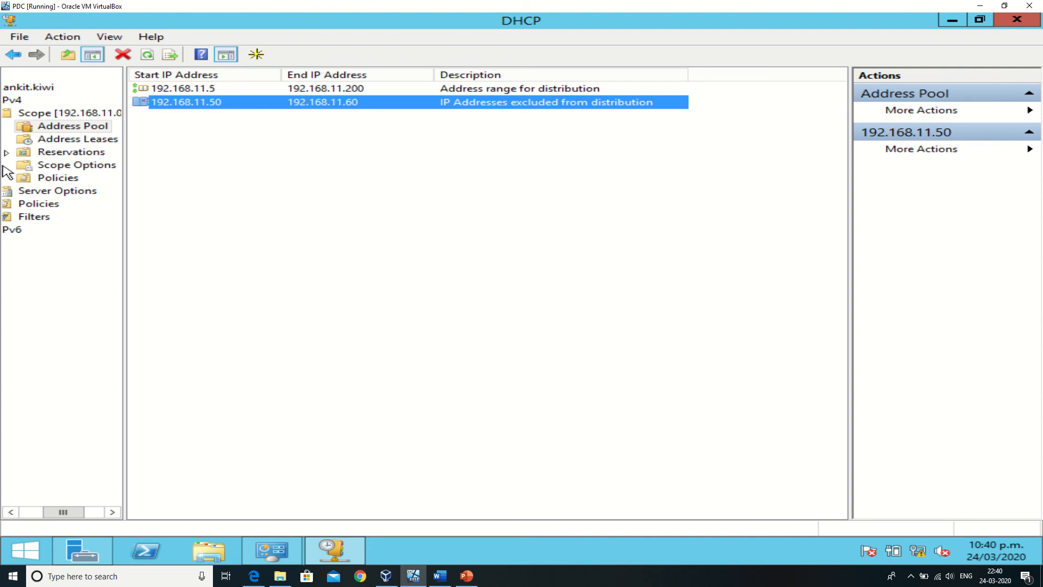
click(46, 169)
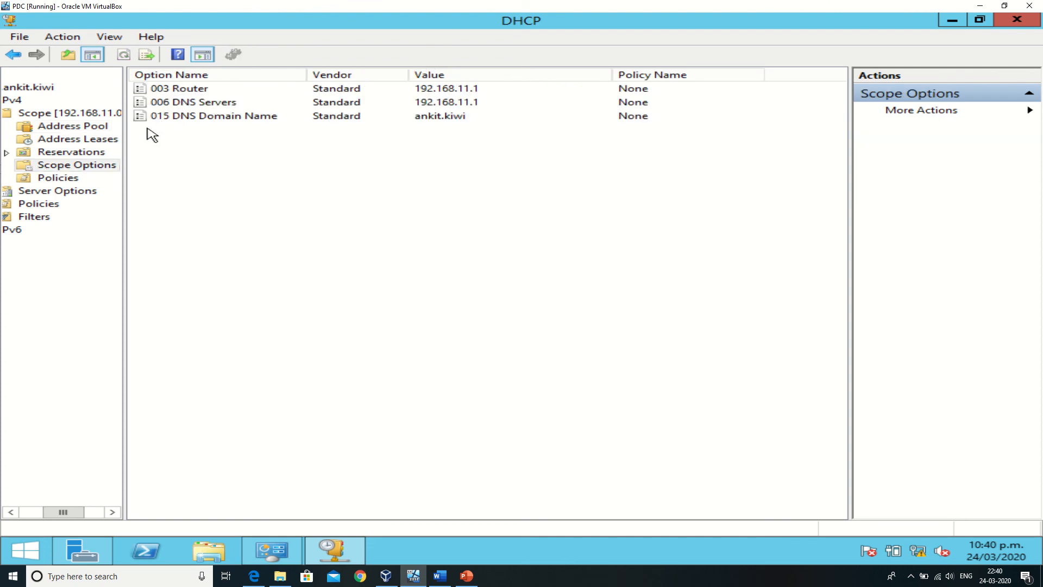
Add a reservation named "scanner" for 192.168.11.20 with MAC address "dafgwregrghtyh", description "1st floor brother scanner" and both supported types.
click(72, 155)
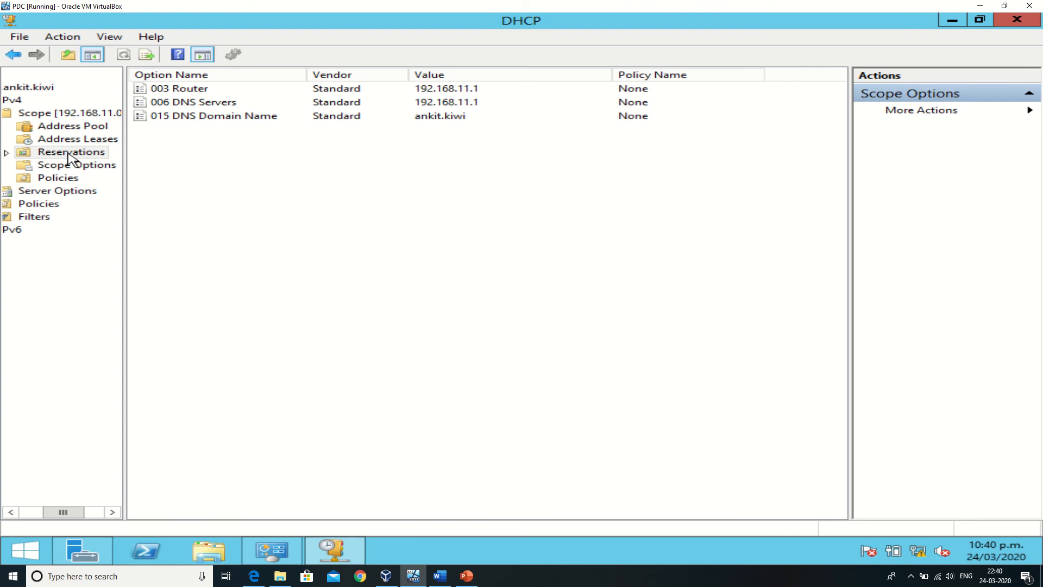
right_click(101, 154)
click(143, 162)
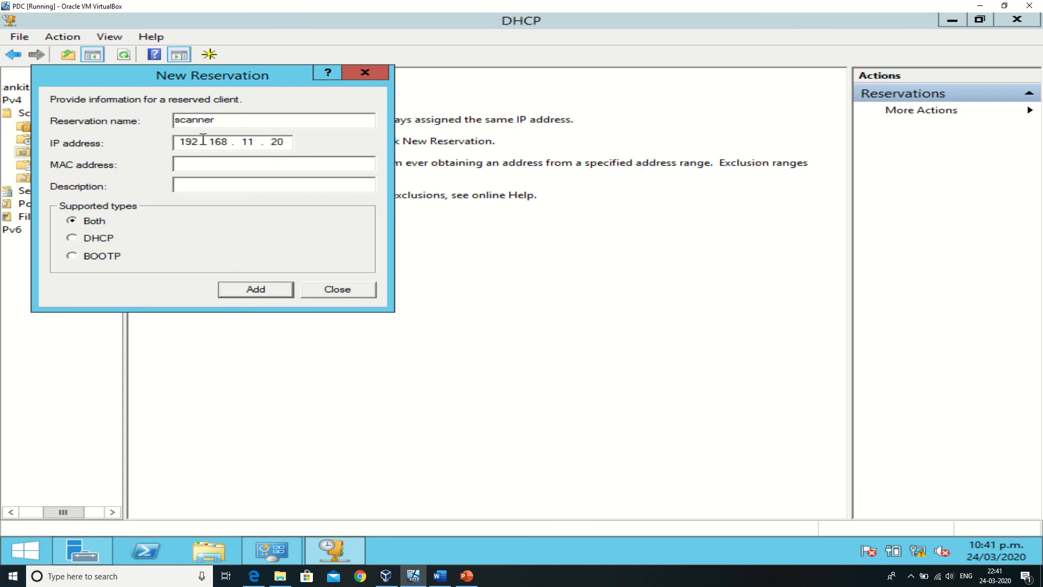
click(207, 168)
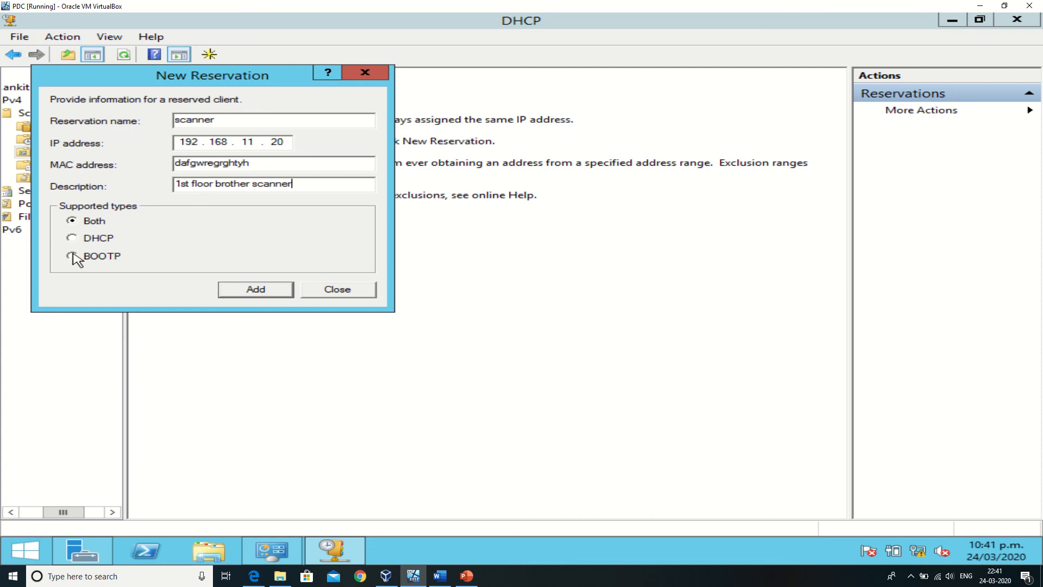
click(239, 297)
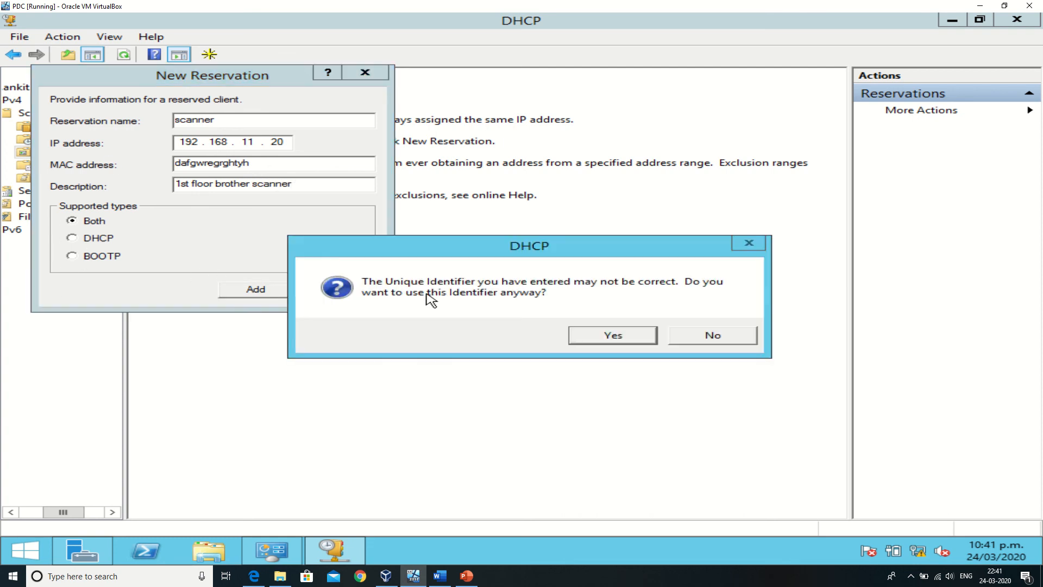
click(603, 340)
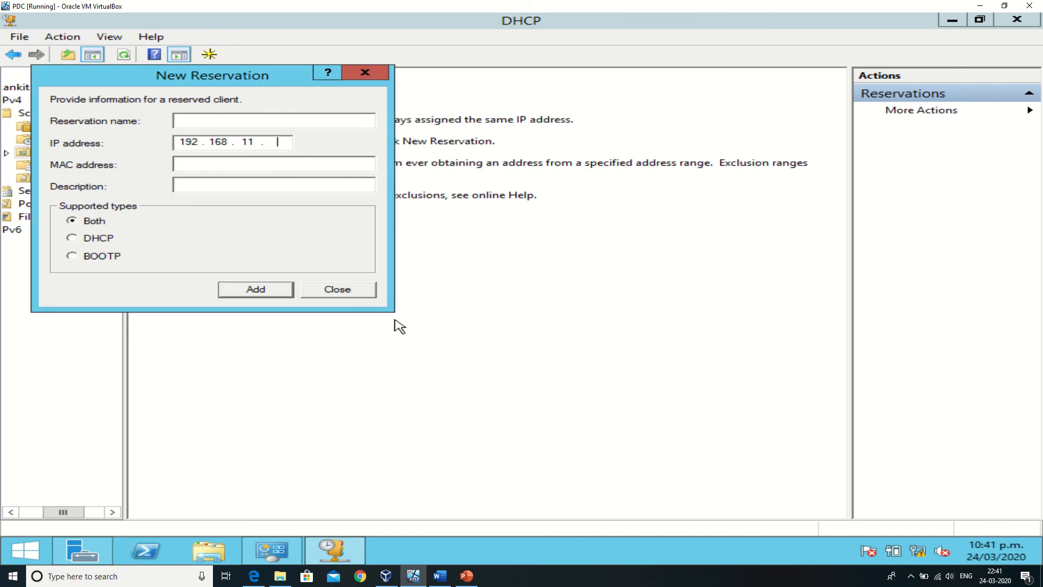
click(337, 289)
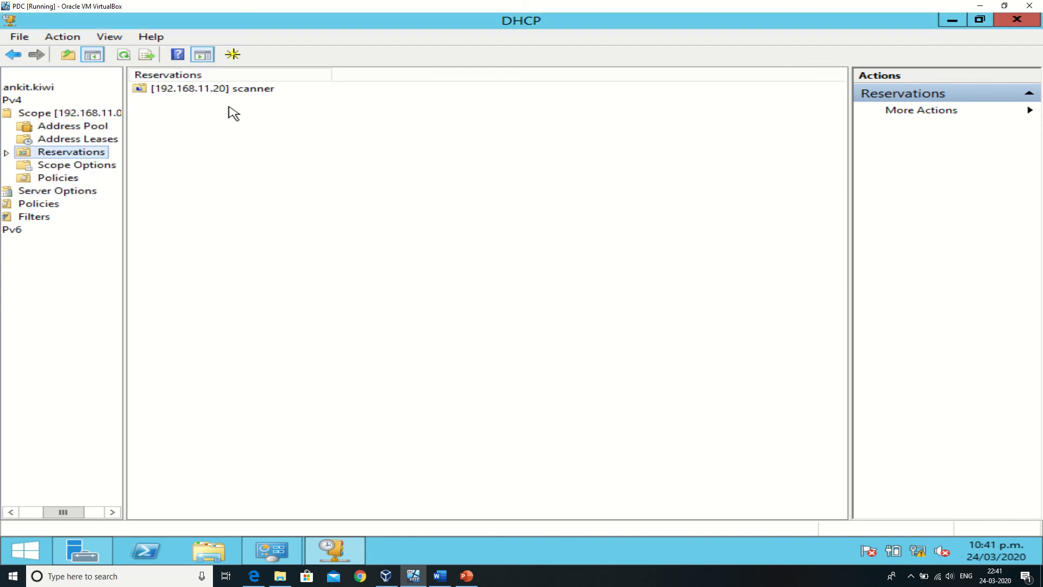
View the options applied to the scanner reservation and return to the reservations list.
click(237, 93)
double_click(237, 91)
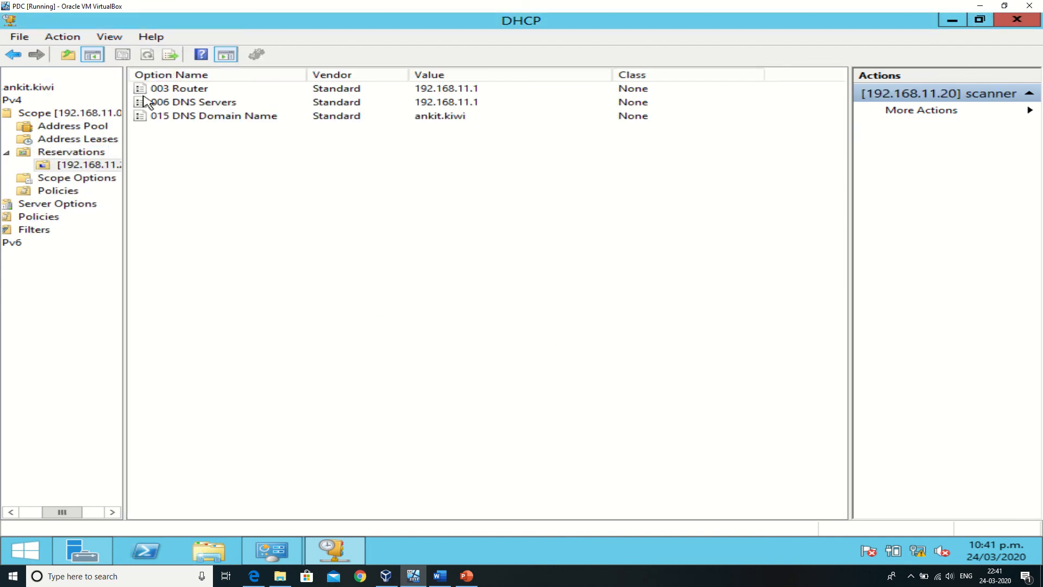
click(14, 55)
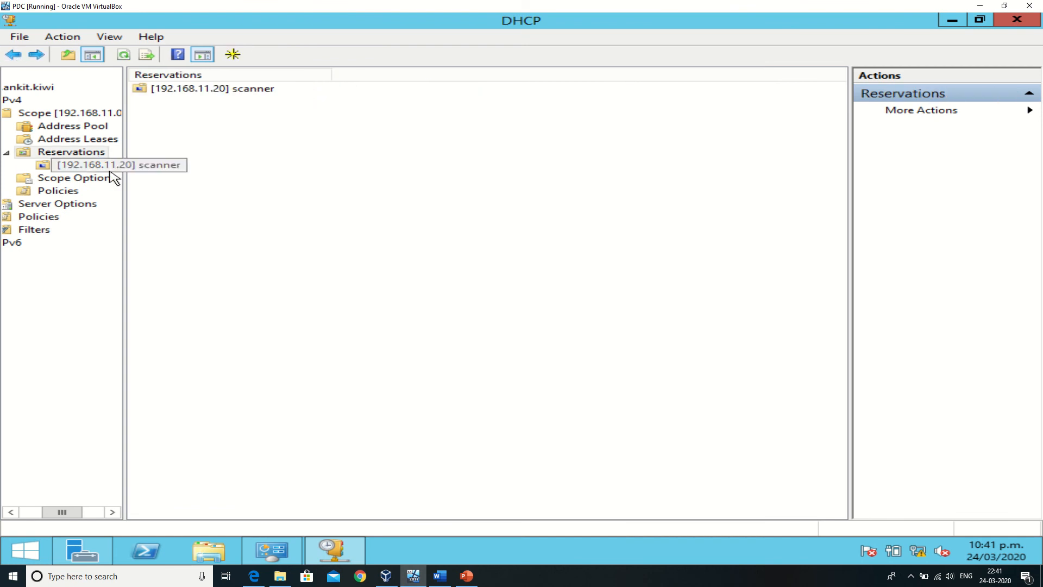
Open the scanner reservation's properties and review its DNS and general settings.
click(210, 96)
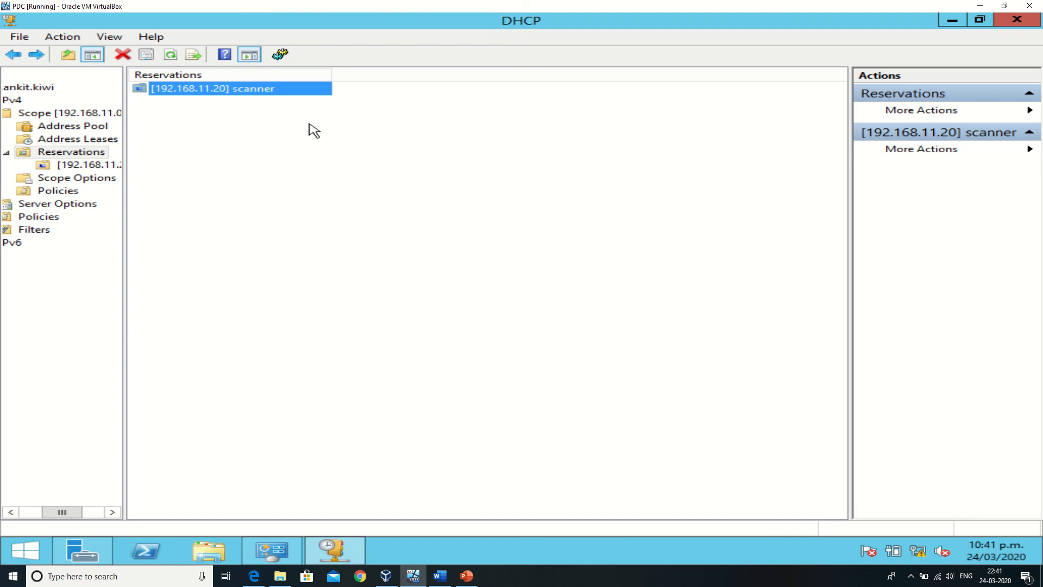
right_click(233, 87)
click(280, 151)
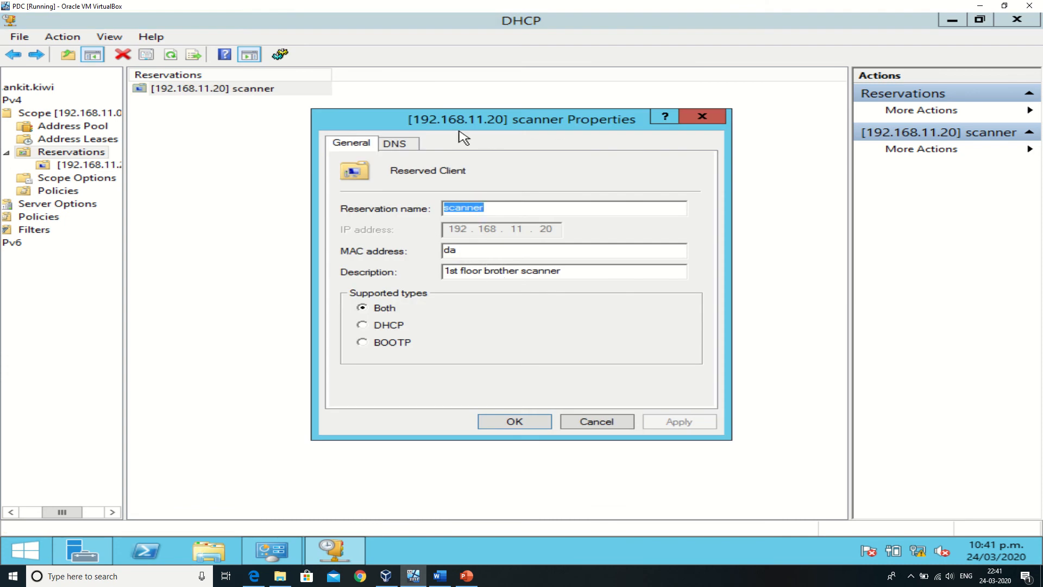
click(393, 145)
click(357, 145)
mouse_move(501, 4)
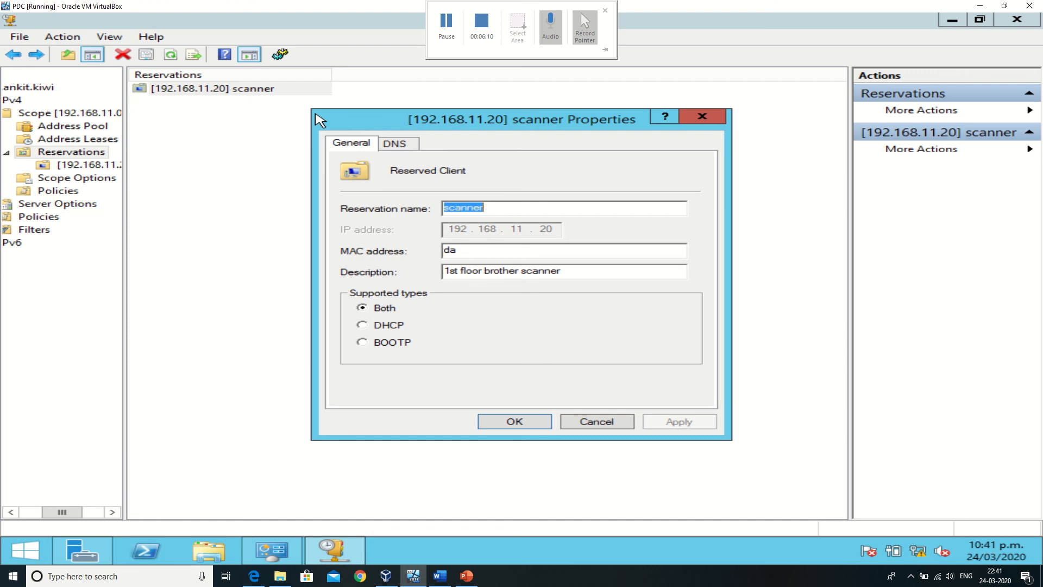
Close the scanner reservation's properties and review the 1st floor scope's address leases and scope options.
click(701, 116)
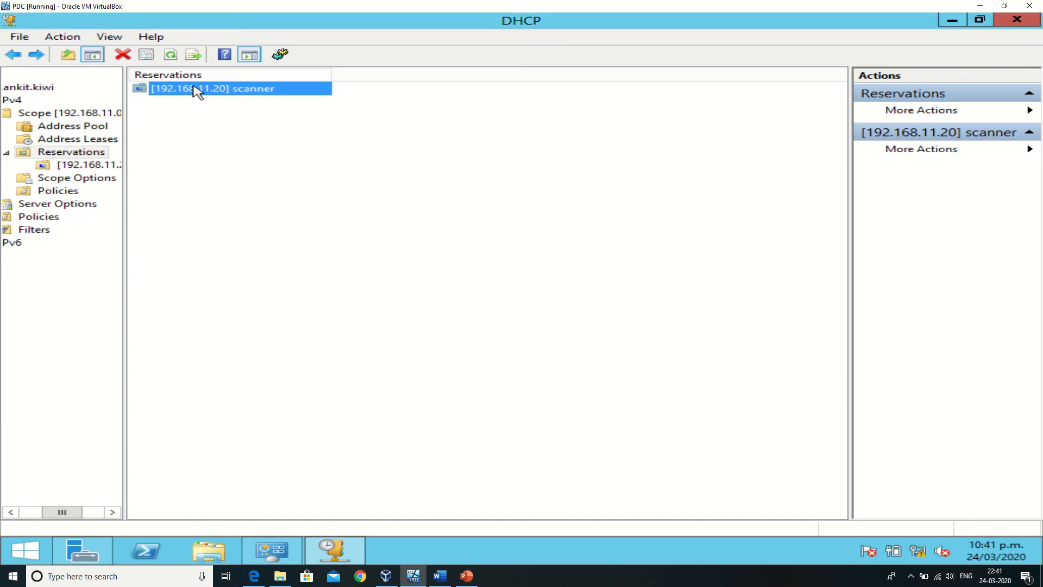
click(87, 139)
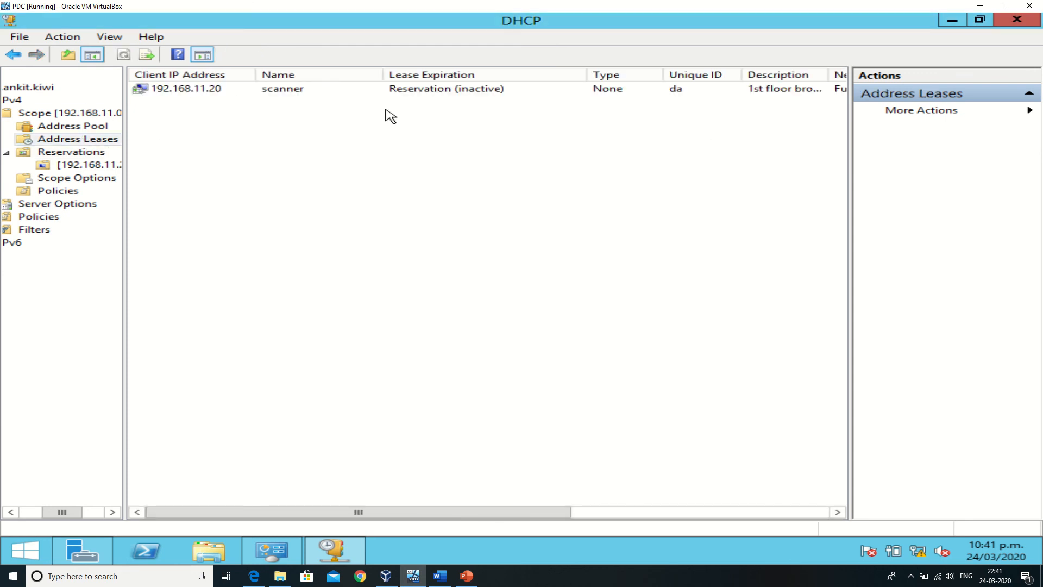
click(630, 92)
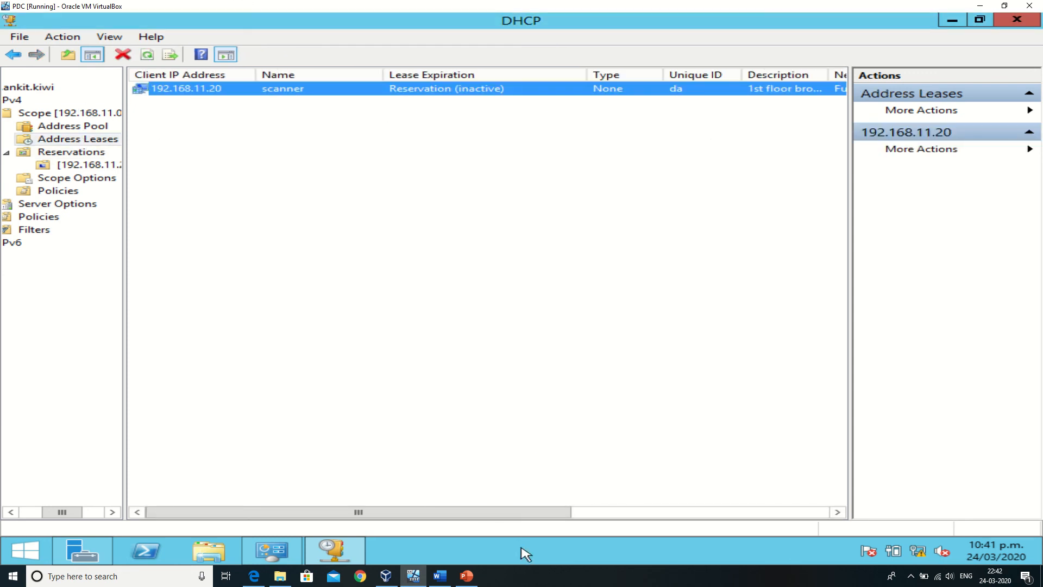
drag(534, 516, 508, 506)
click(98, 181)
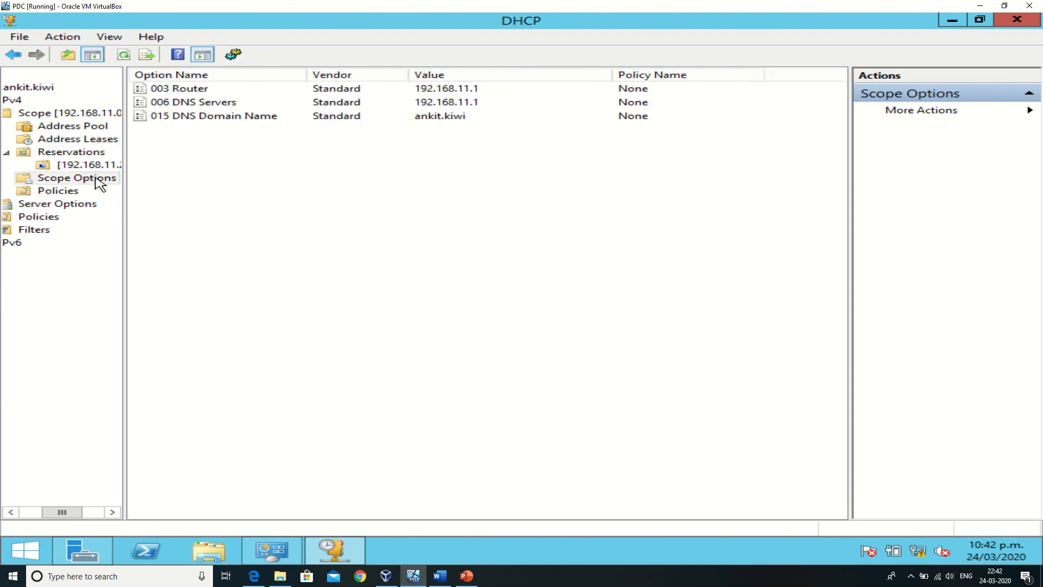
View the scope's policies and look at the first page of the new policy wizard without creating a policy.
click(78, 193)
right_click(77, 193)
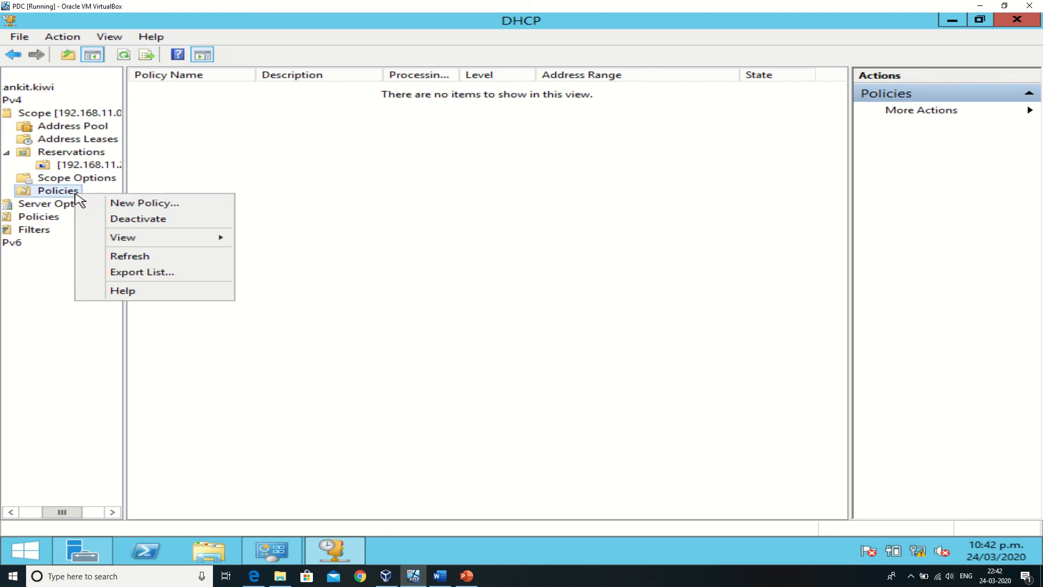
click(90, 204)
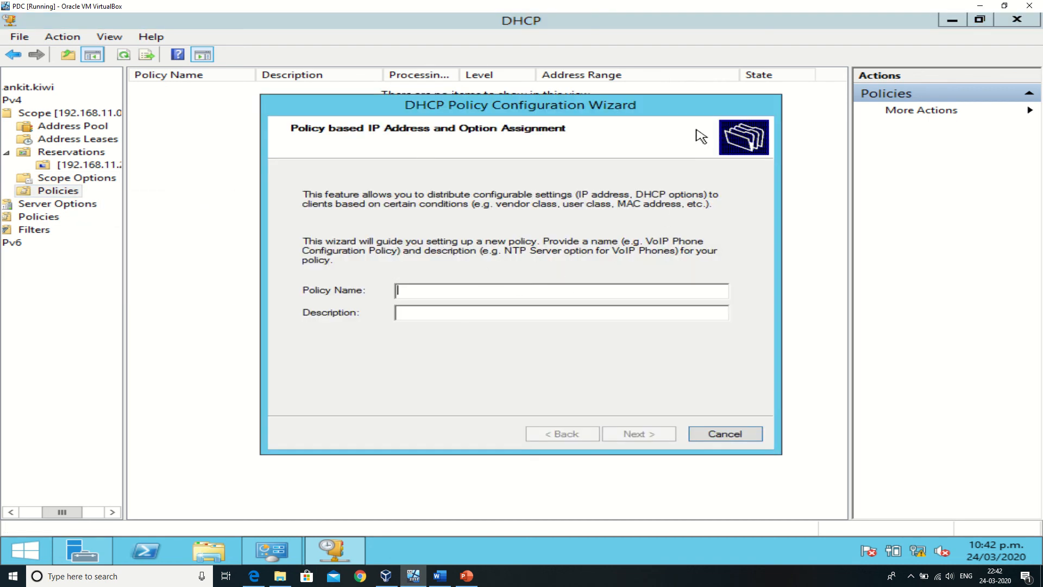
click(727, 434)
View the server options information and close the DHCP console.
click(19, 203)
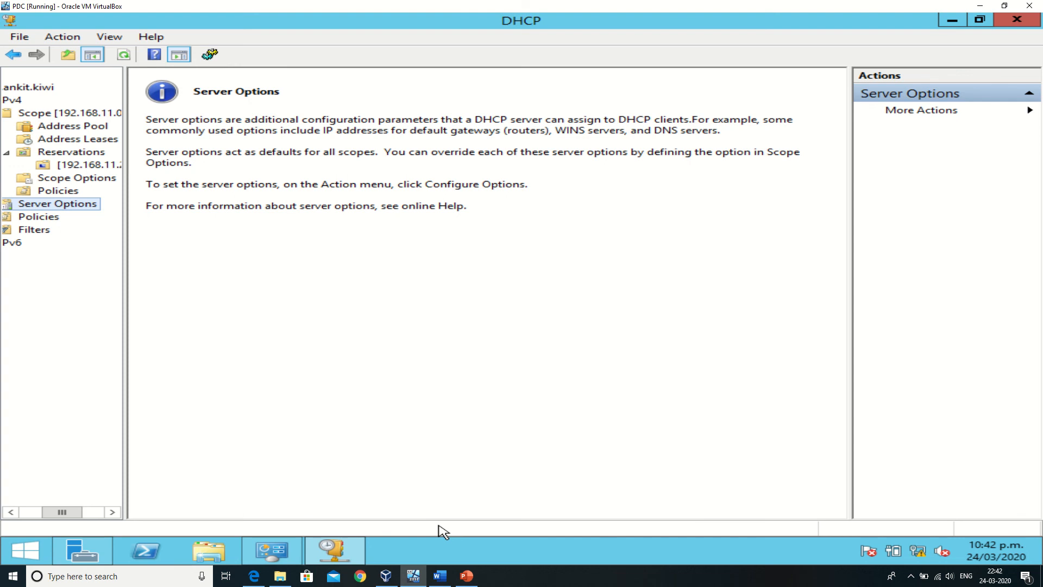
click(1012, 20)
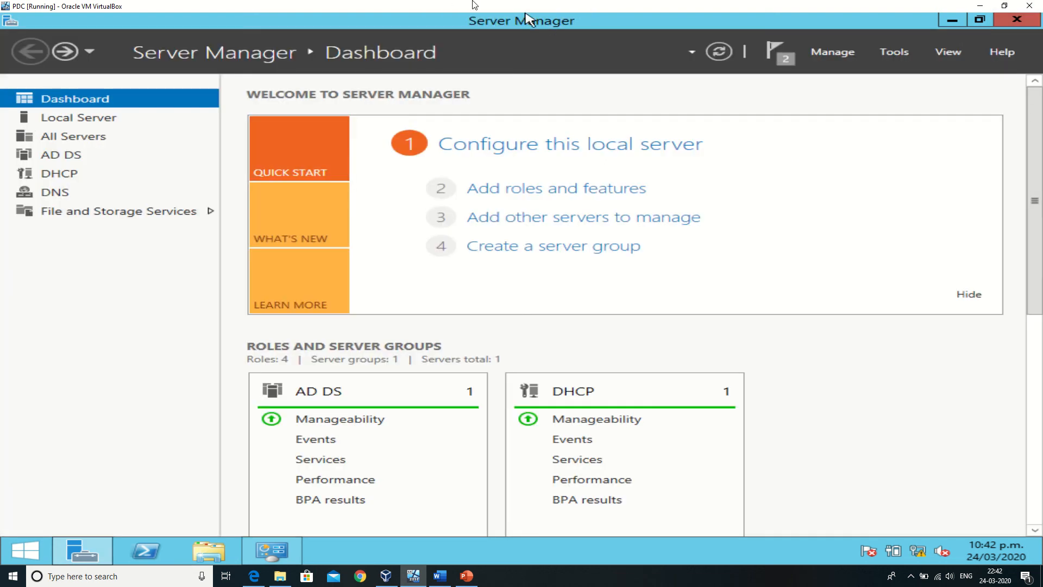